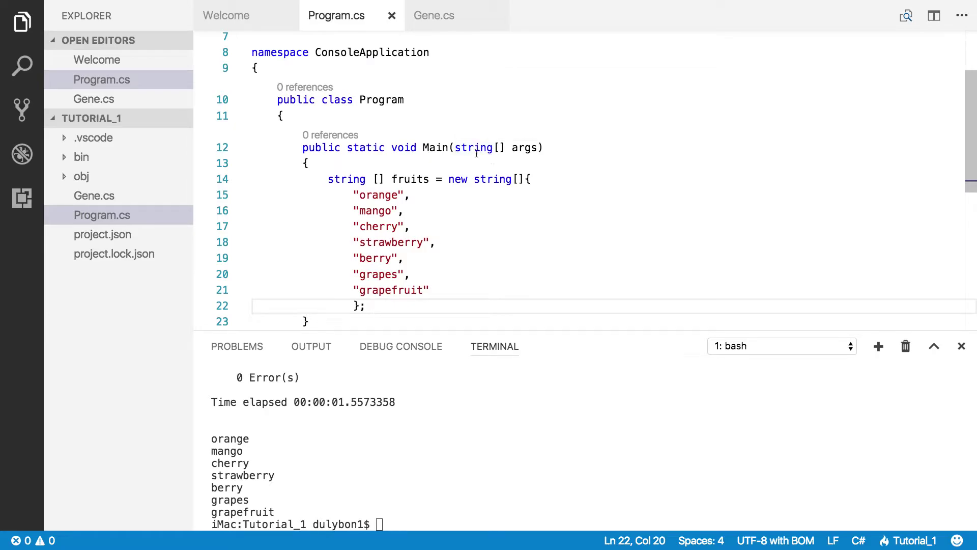
{"action": "scroll", "coordinate": [392, 110], "scroll_direction": "up", "scroll_amount": 2}
{"action": "scroll", "coordinate": [390, 115], "scroll_direction": "up", "scroll_amount": 4}
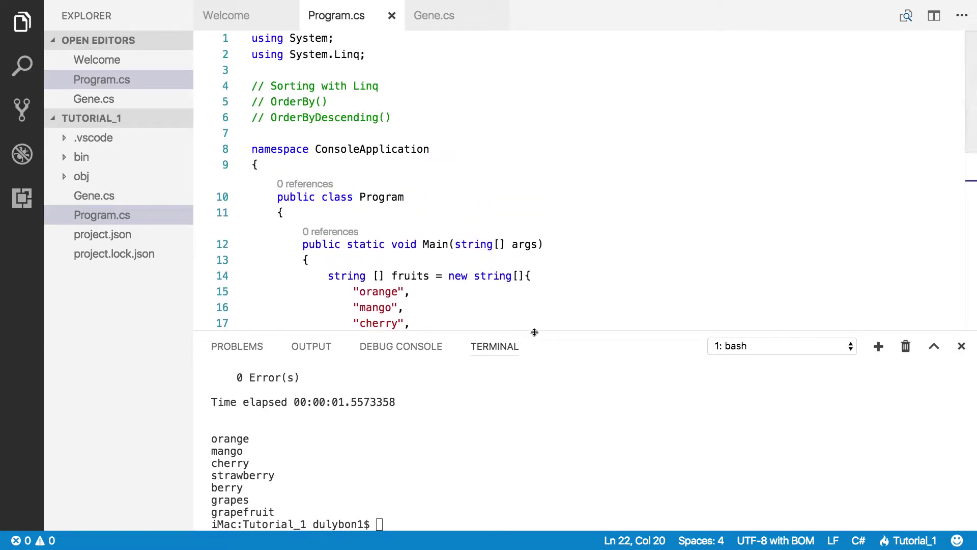
- Collapse the terminal, highlight the fruits array, and place the cursor after its closing brace
{"action": "left_click_drag", "start_coordinate": [535, 331], "coordinate": [535, 527]}
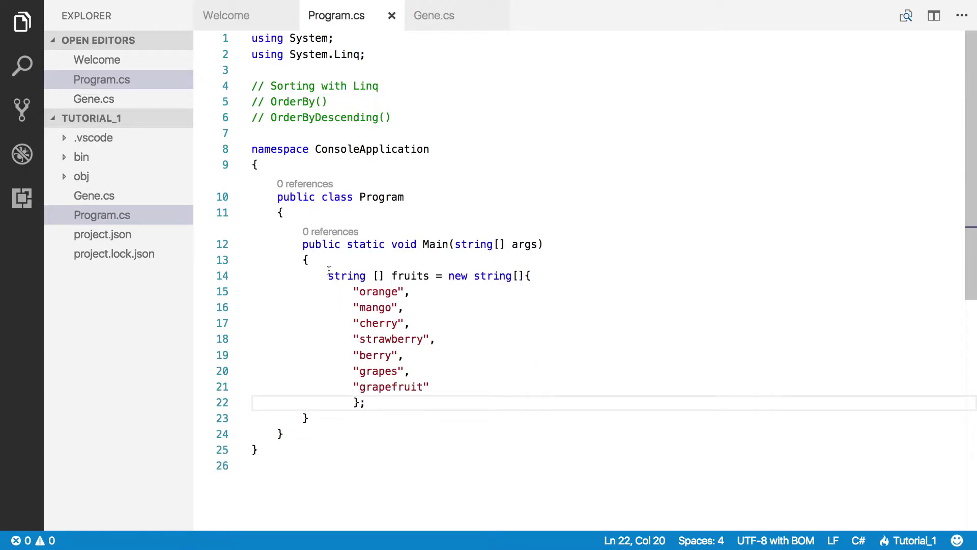
{"action": "left_click_drag", "start_coordinate": [328, 273], "coordinate": [369, 393]}
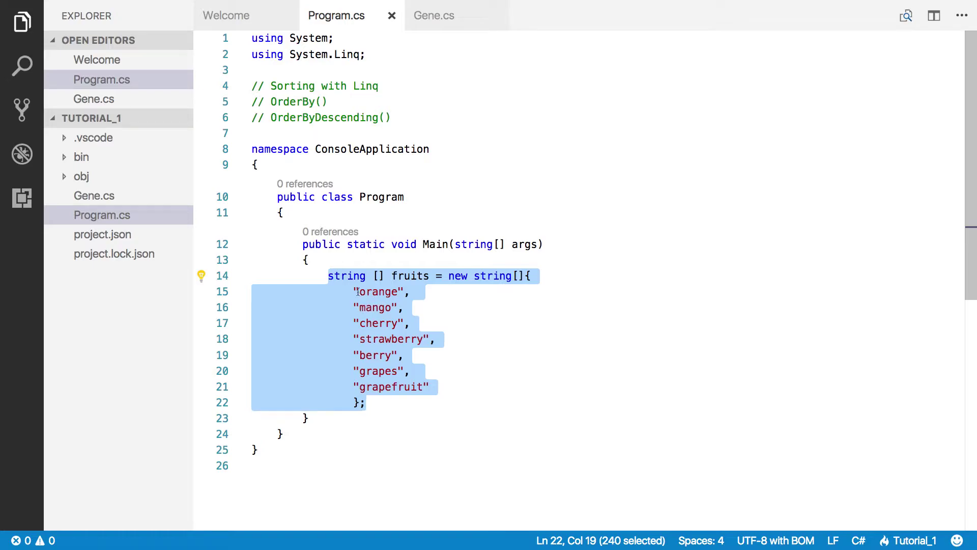
{"action": "mouse_move", "coordinate": [354, 292]}
{"action": "left_mouse_down"}
{"action": "mouse_move", "coordinate": [417, 332]}
{"action": "mouse_move", "coordinate": [425, 387]}
{"action": "left_mouse_up"}
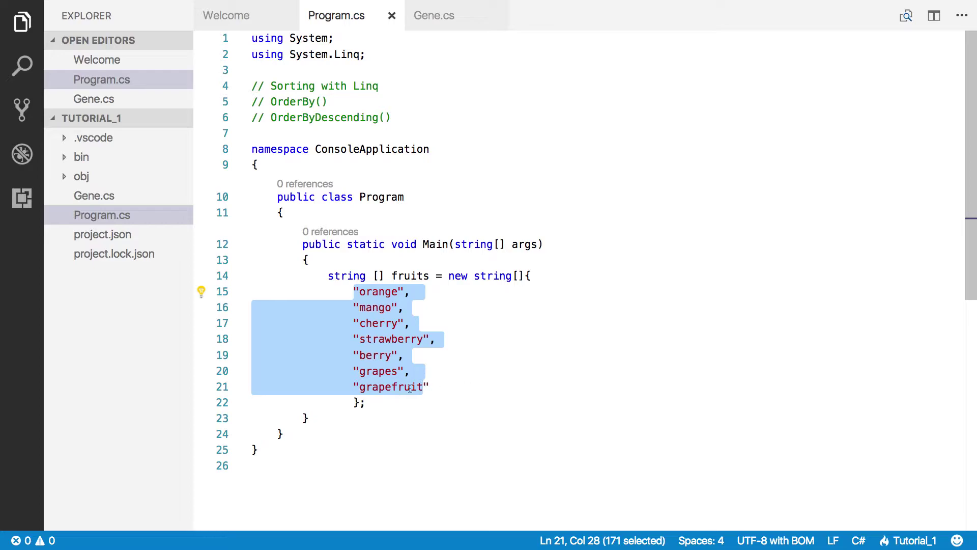
{"action": "left_click", "coordinate": [373, 403]}
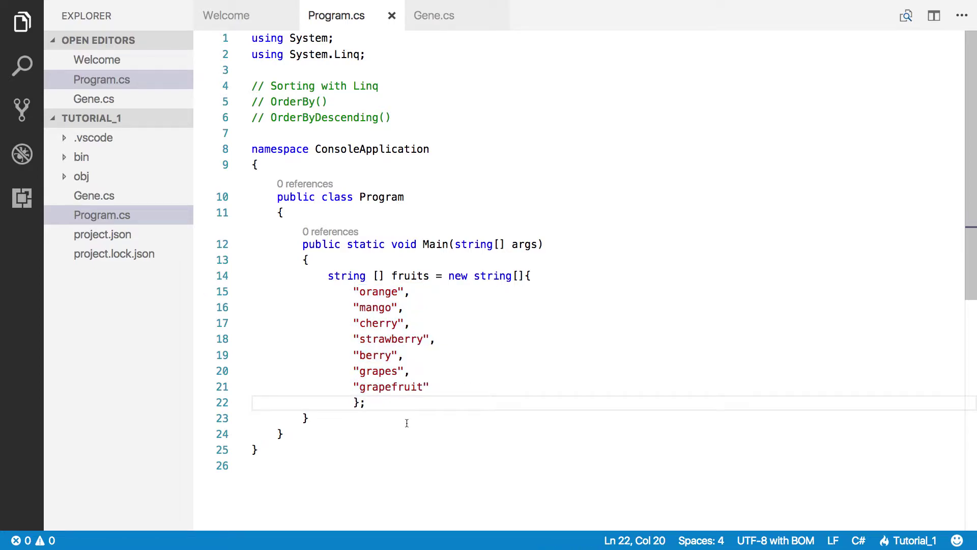
- Add 'var orderedFruits = fruits.OrderBy(s => s.Length);' below the array and save
{"action": "key", "text": "Return"}
{"action": "key", "text": "Return"}
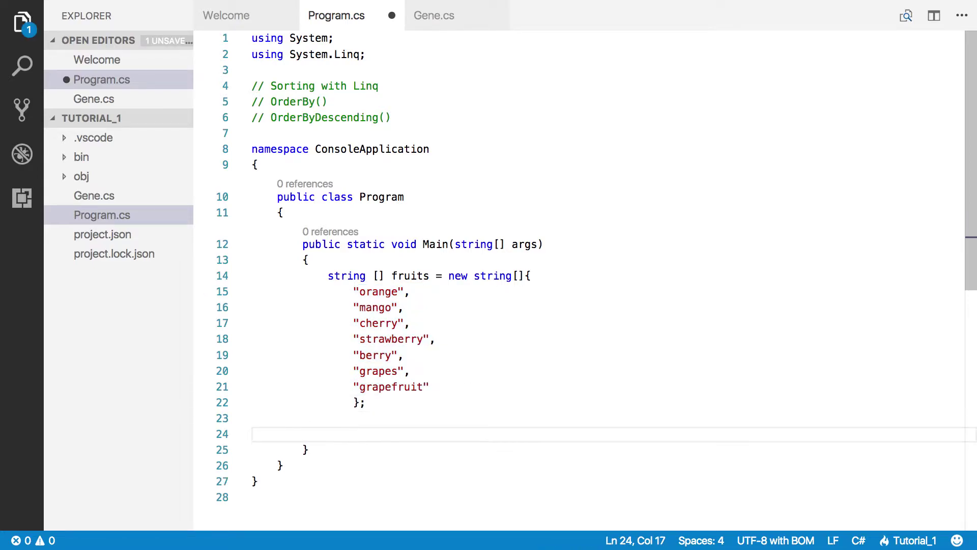
{"action": "key", "text": "BackSpace"}
{"action": "type", "text": "var"}
{"action": "type", "text": "orde"}
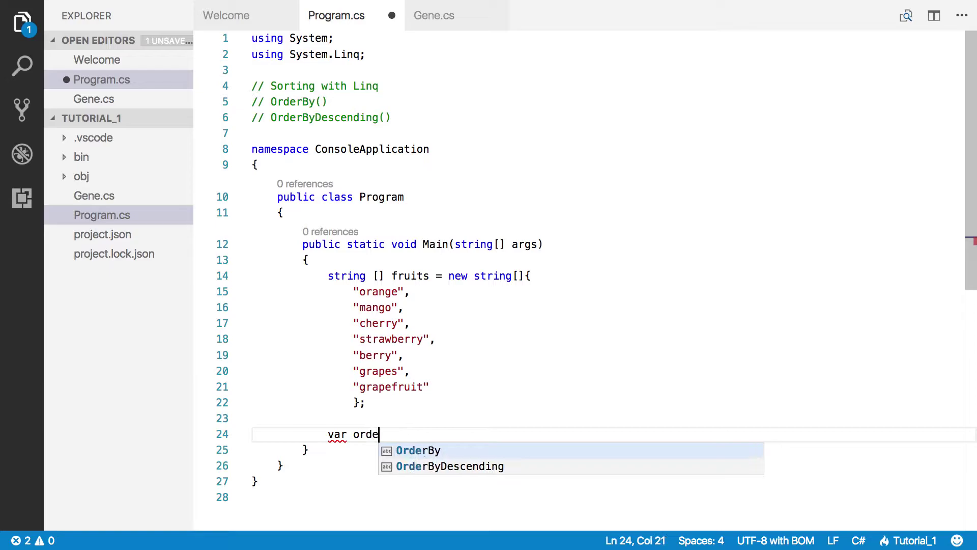
{"action": "type", "text": "redF"}
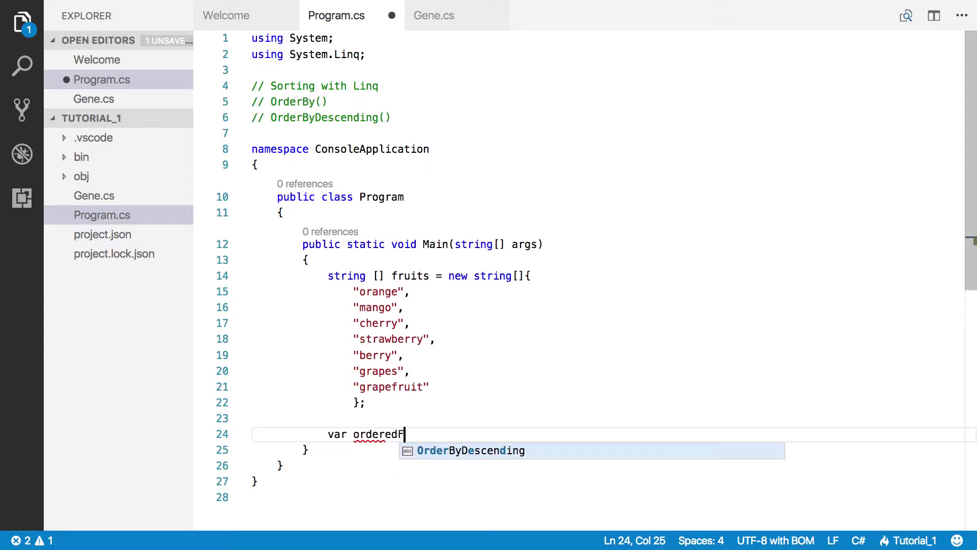
{"action": "type", "text": "ruits "}
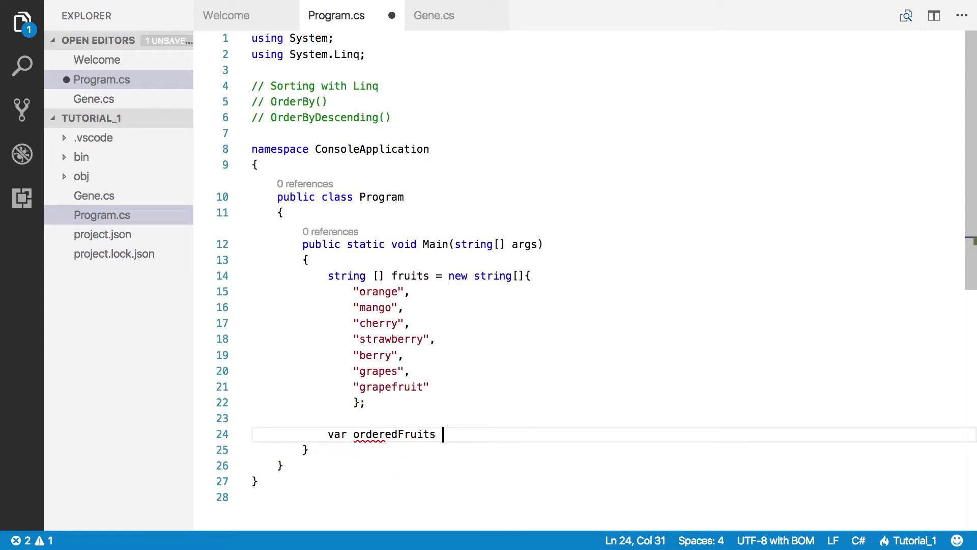
{"action": "type", "text": "= f"}
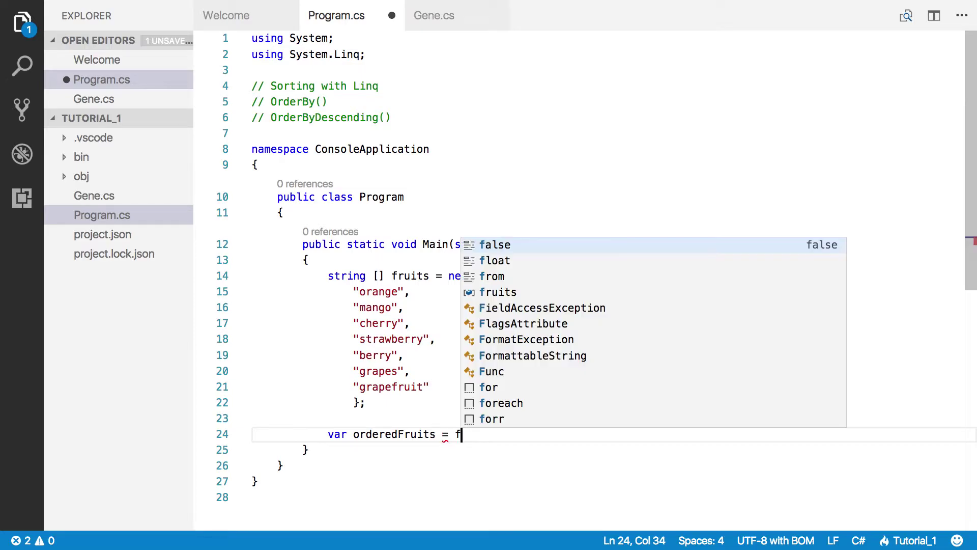
{"action": "type", "text": "ruits"}
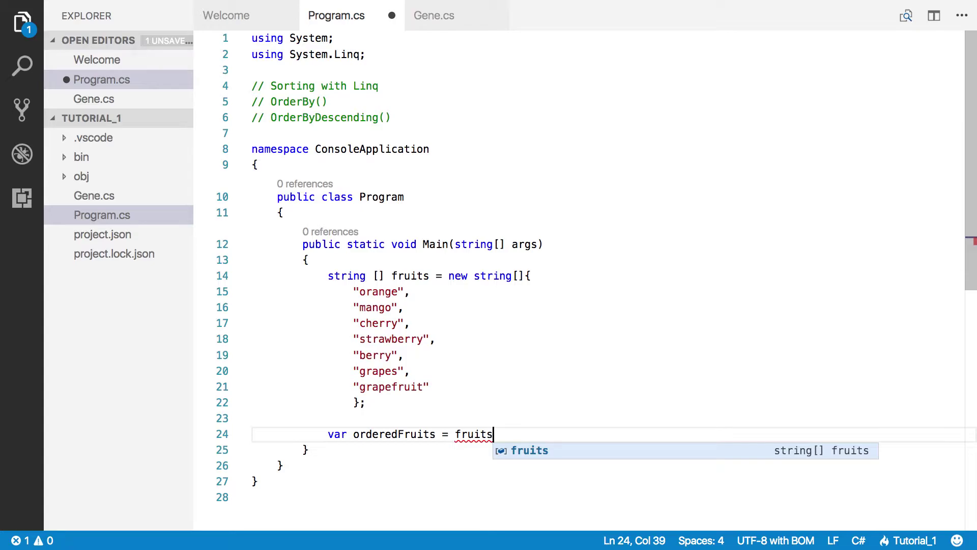
{"action": "type", "text": ".Or"}
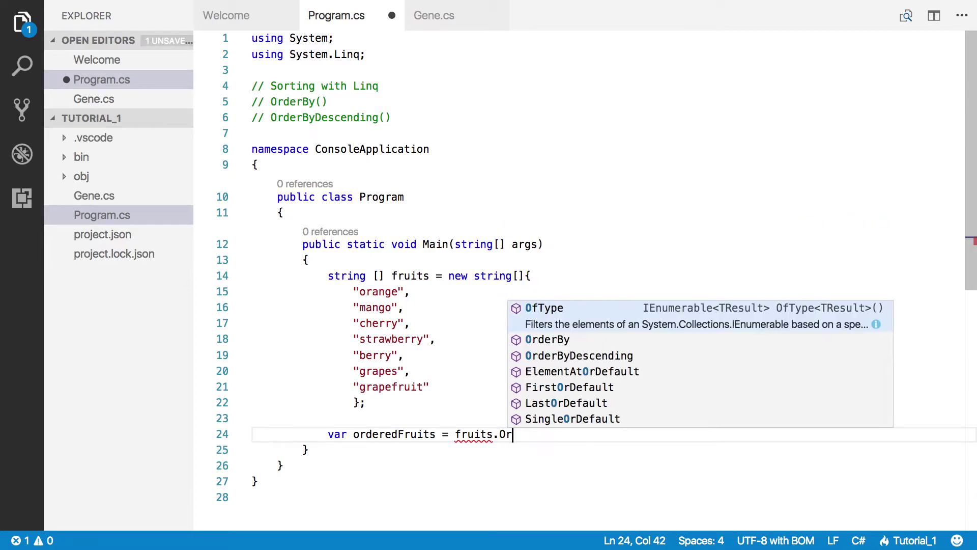
{"action": "type", "text": "der"}
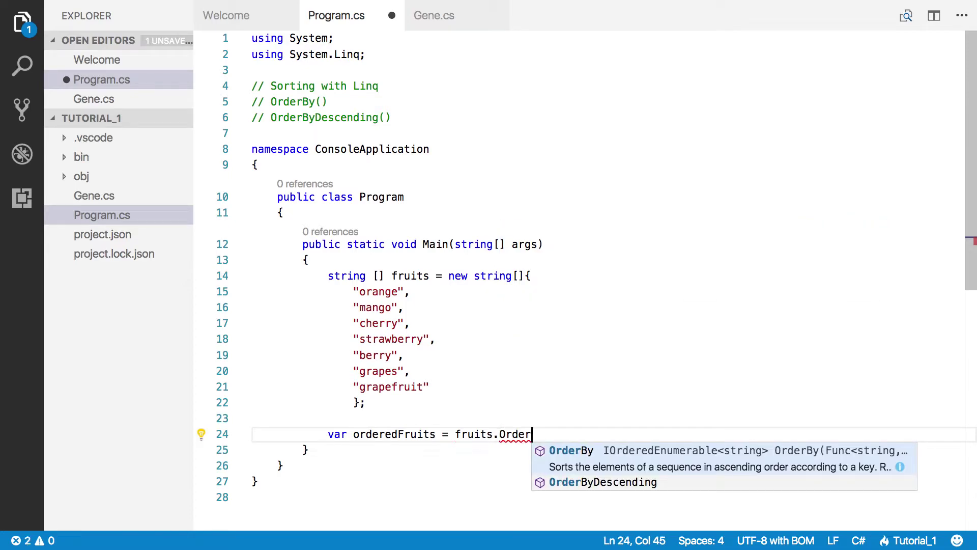
{"action": "key", "text": "Return"}
{"action": "type", "text": "()"}
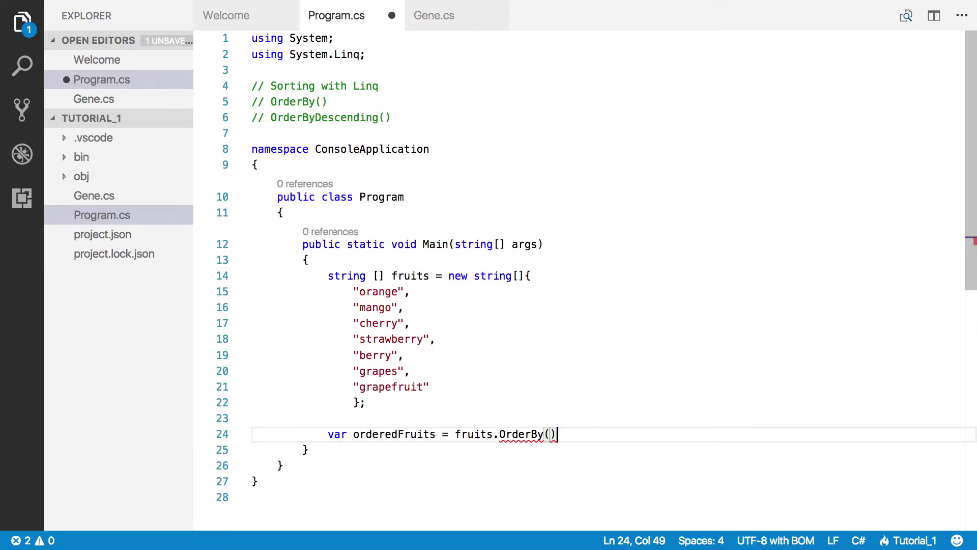
{"action": "key", "text": "Left"}
{"action": "type", "text": "s "}
{"action": "type", "text": "=> "}
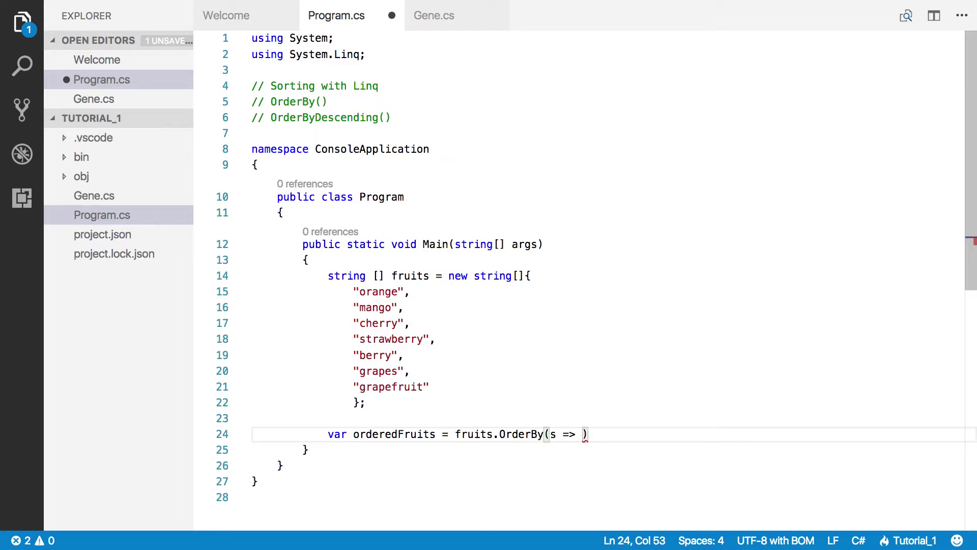
{"action": "type", "text": "s.L"}
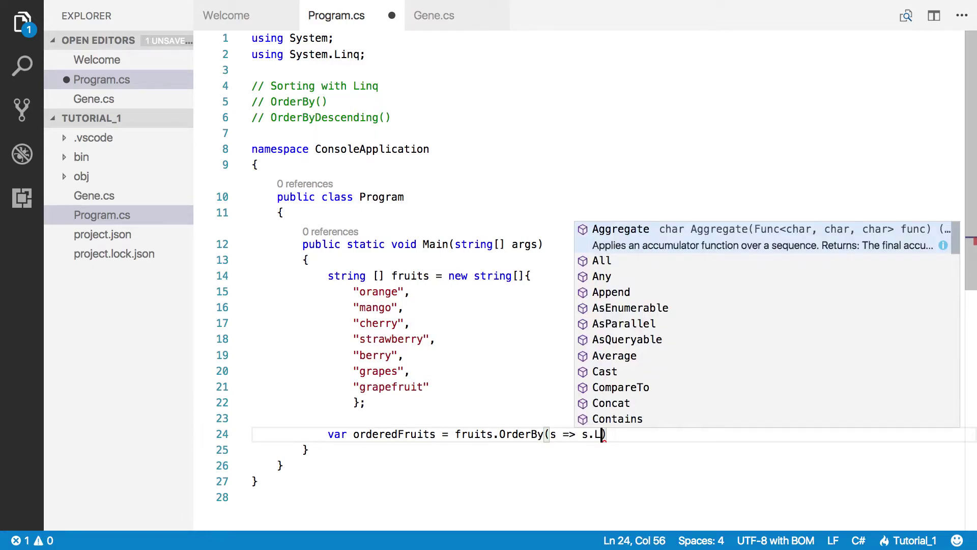
{"action": "type", "text": "ength"}
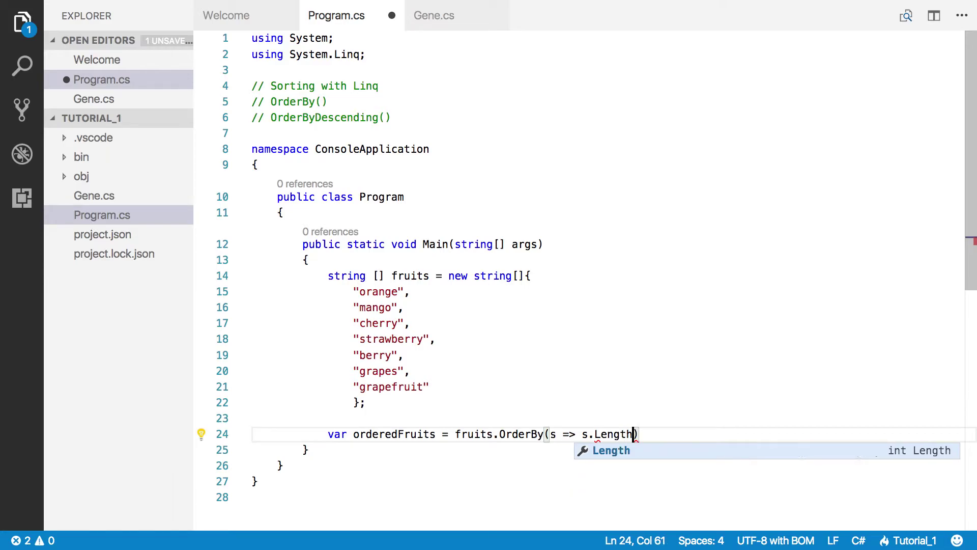
{"action": "type", "text": ");"}
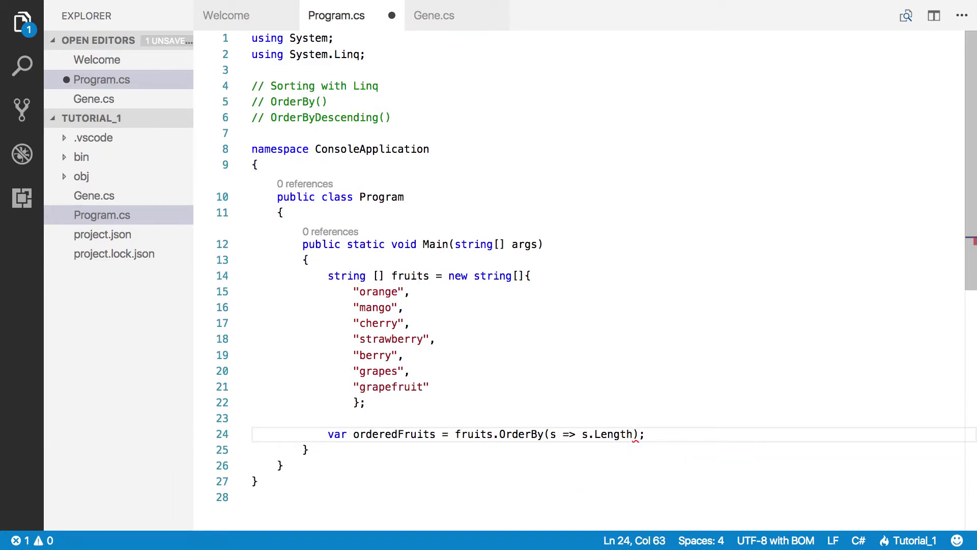
{"action": "key", "text": "ctrl+s"}
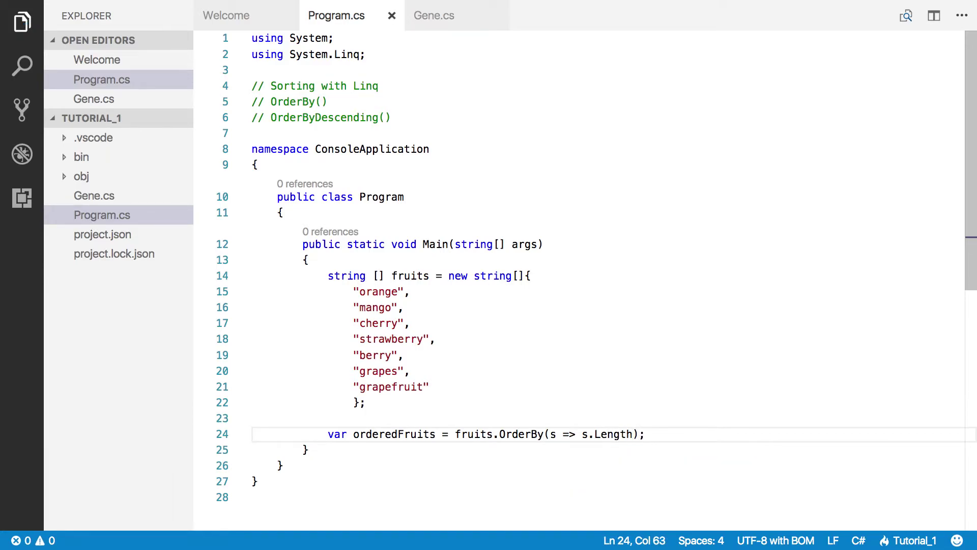
- Write 'foreach (var f in fruits)' with 'Console.WriteLine(f);' in its body, then save
{"action": "key", "text": "Return"}
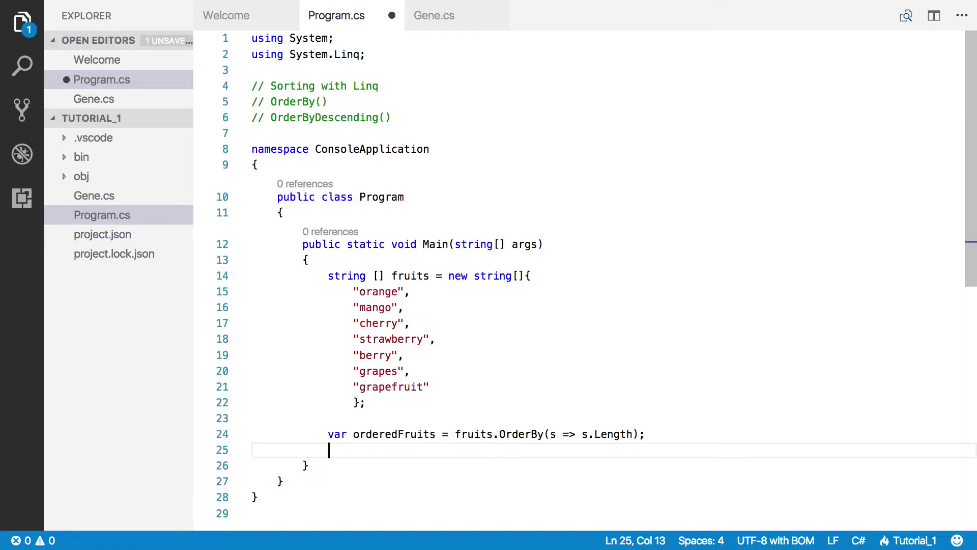
{"action": "type", "text": "foe"}
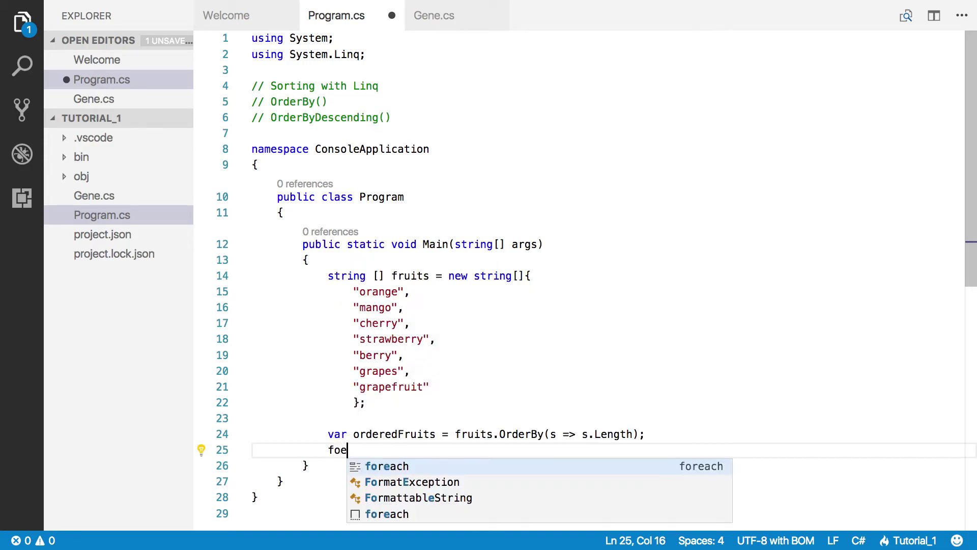
{"action": "key", "text": "Tab"}
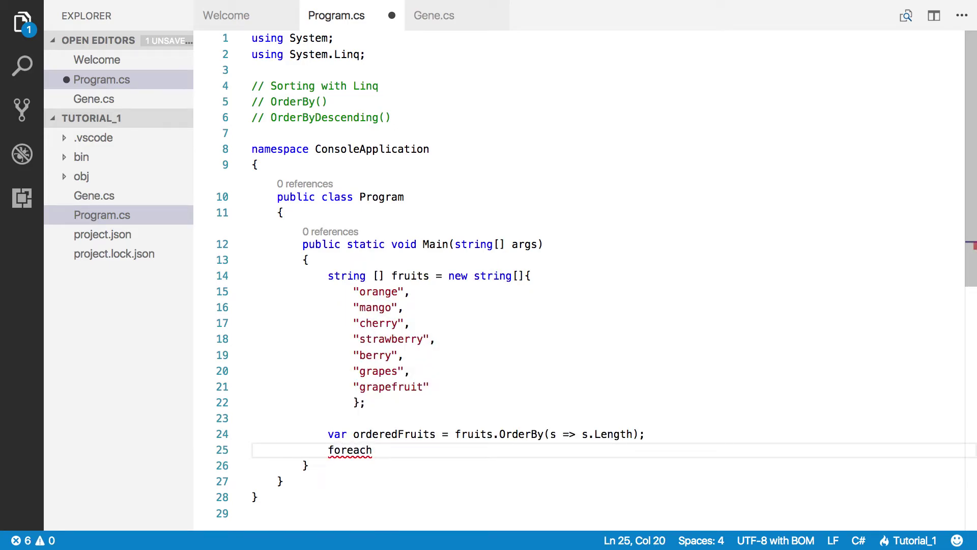
{"action": "type", "text": "()"}
{"action": "key", "text": "Left"}
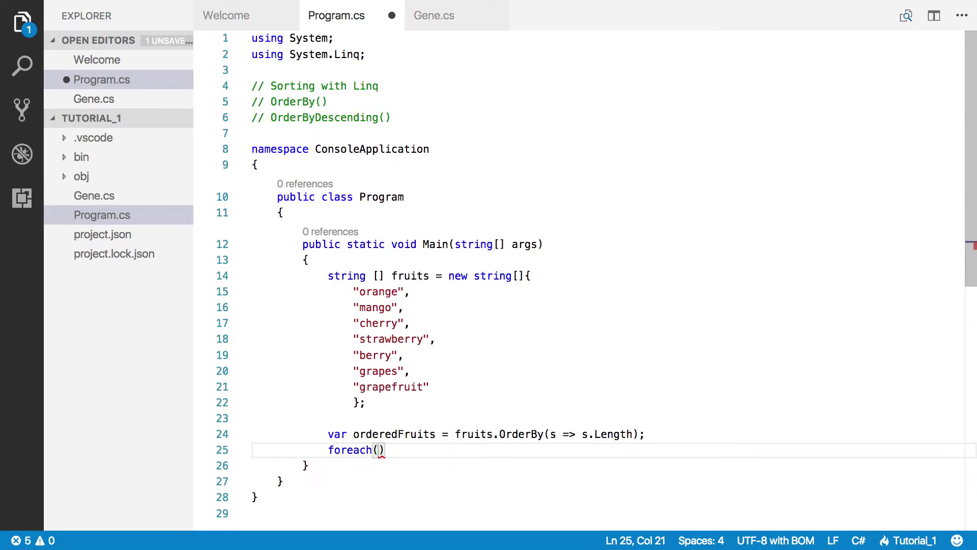
{"action": "type", "text": "var "}
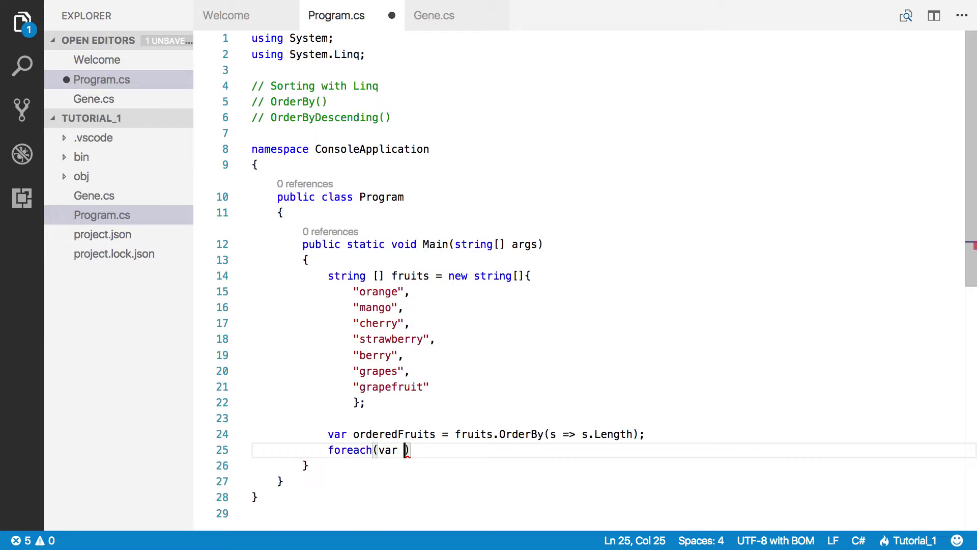
{"action": "type", "text": "f "}
{"action": "type", "text": "in frui"}
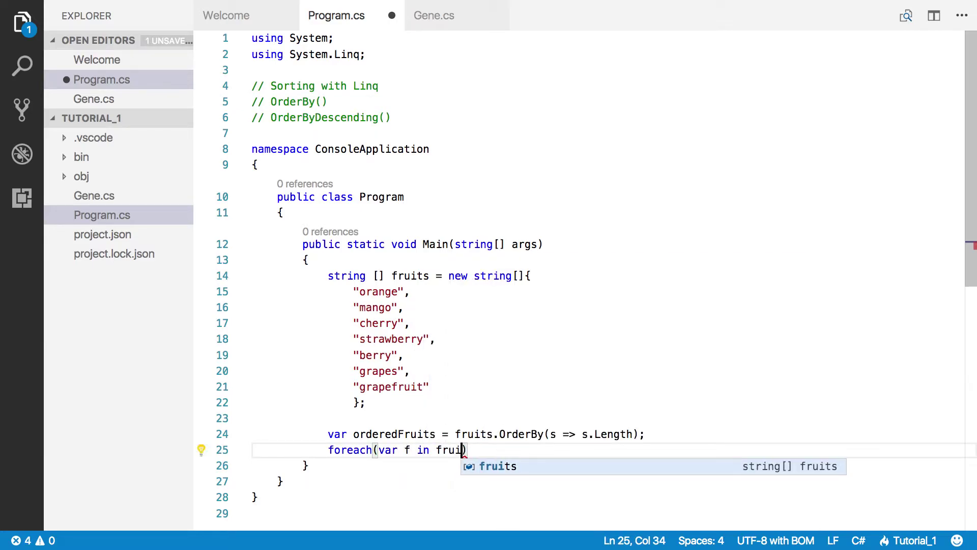
{"action": "type", "text": "ts)"}
{"action": "key", "text": "Return"}
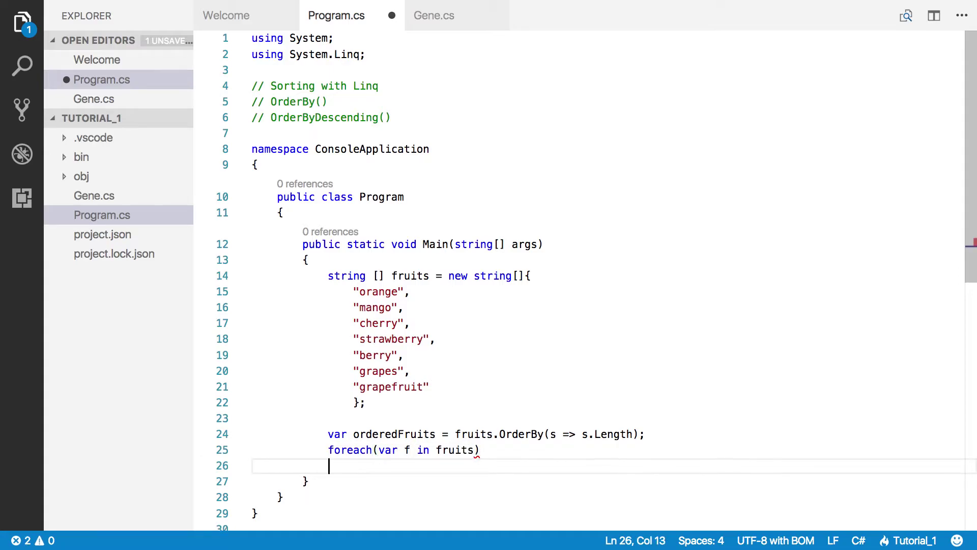
{"action": "type", "text": "{]}"}
{"action": "key", "text": "Left"}
{"action": "key", "text": "Return"}
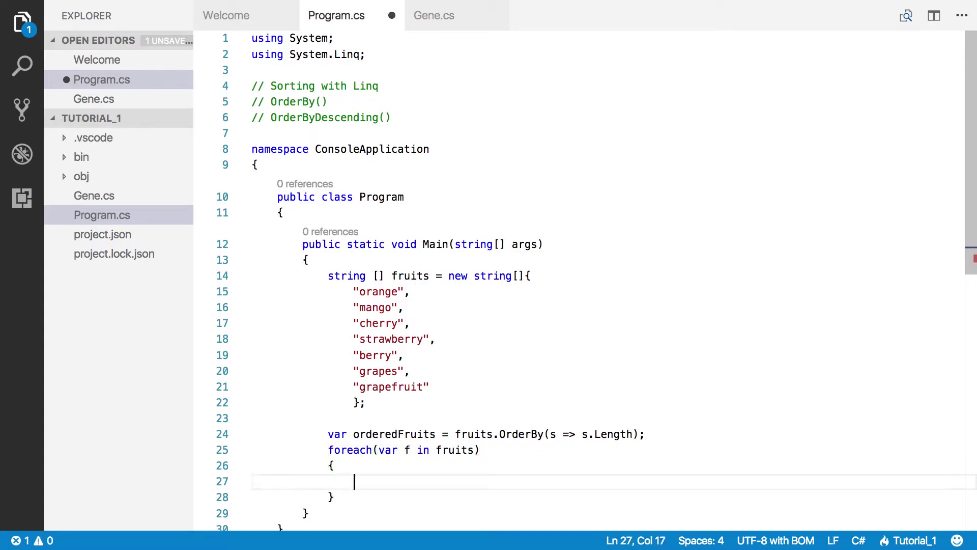
{"action": "type", "text": "Cons"}
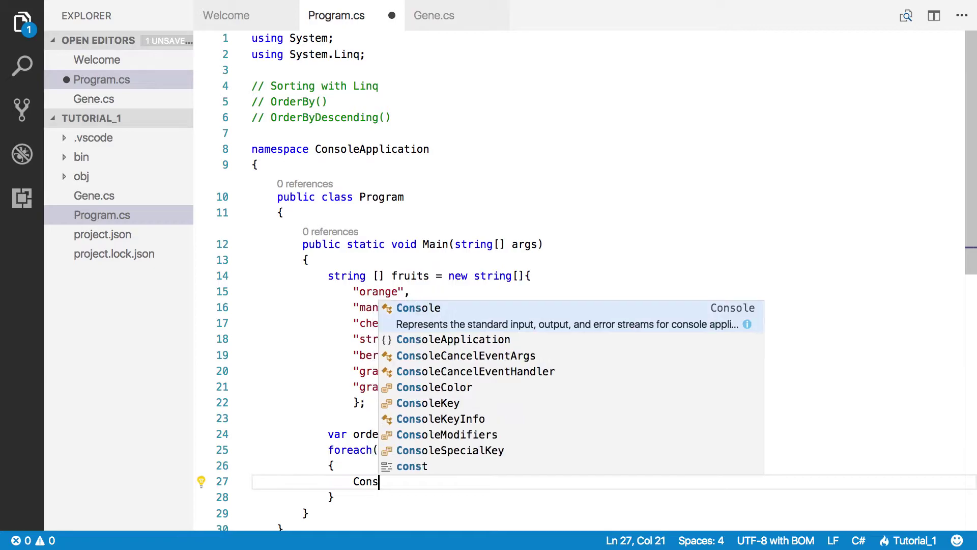
{"action": "type", "text": "ole.Wr"}
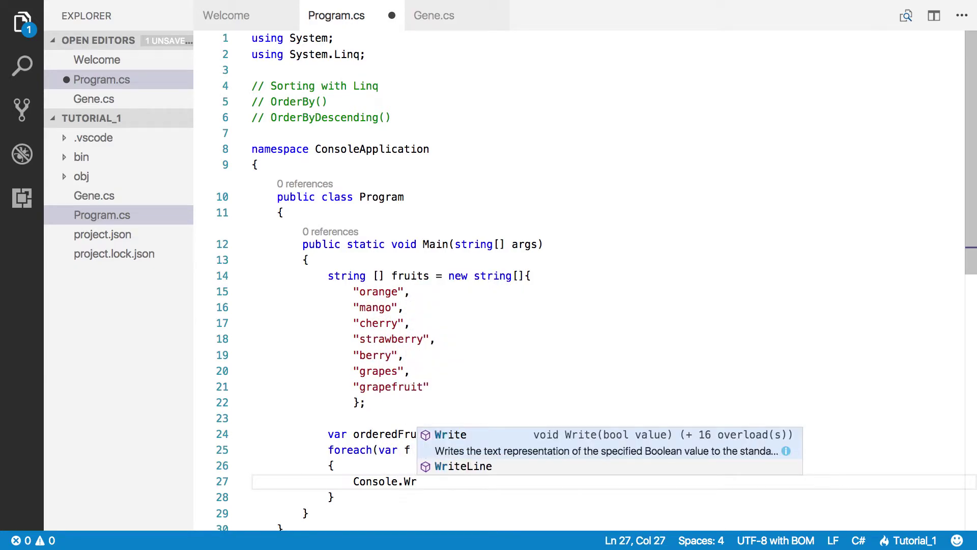
{"action": "type", "text": "iteLine"}
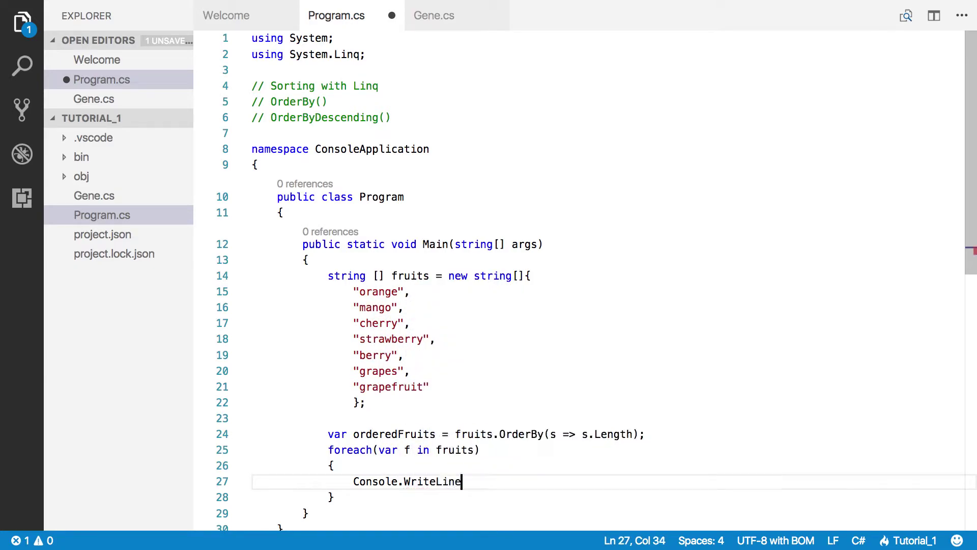
{"action": "type", "text": "("}
{"action": "type", "text": "f)"}
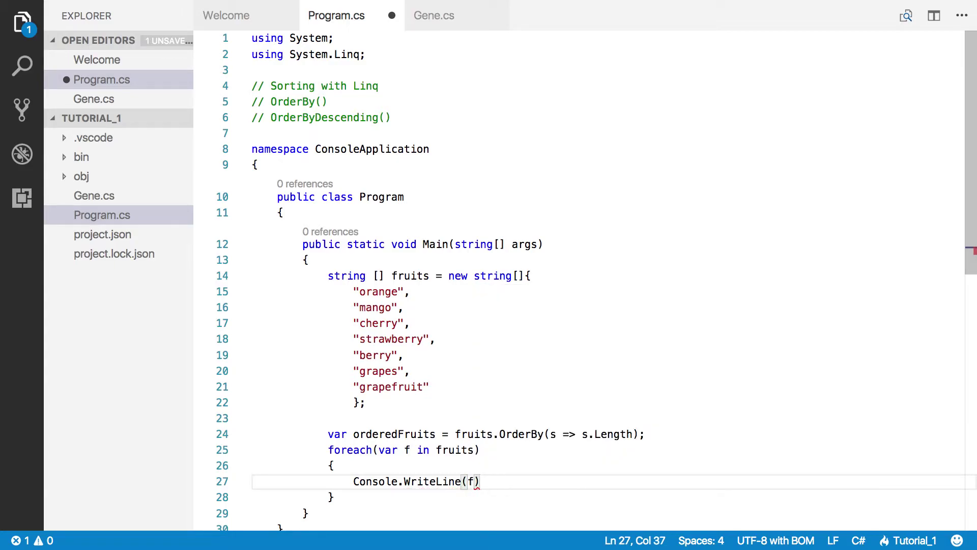
{"action": "type", "text": ";"}
{"action": "key", "text": "ctrl+s"}
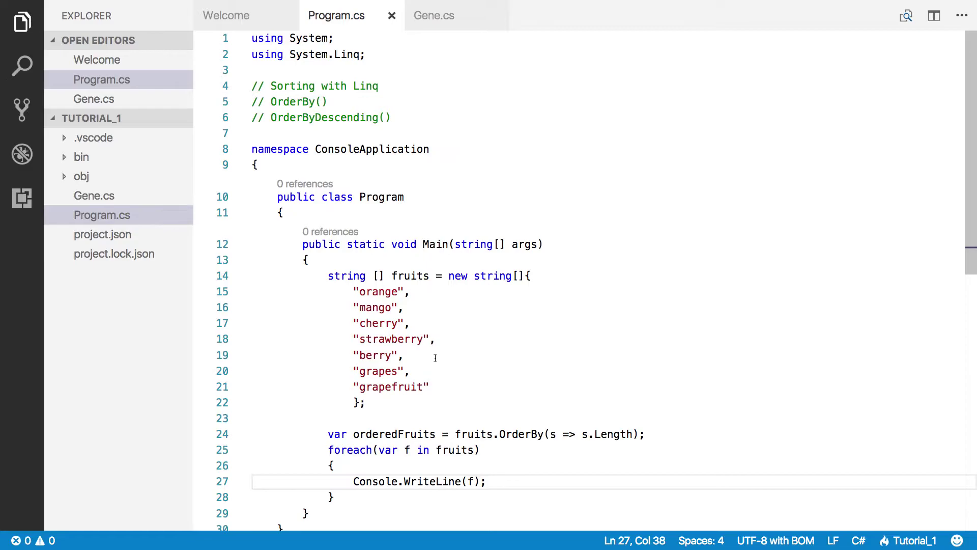
{"action": "scroll", "coordinate": [436, 358], "scroll_direction": "down", "scroll_amount": 3}
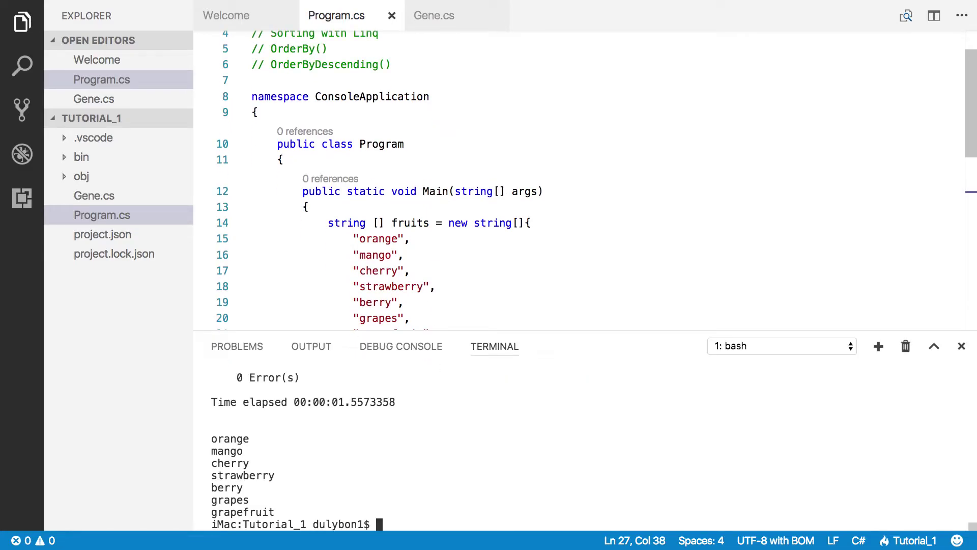
{"action": "type", "text": "dotnet run"}
- Run 'dotnet run' to list the unsorted fruits, then copy the name orderedFruits
{"action": "key", "text": "Return"}
{"action": "scroll", "coordinate": [417, 215], "scroll_direction": "down", "scroll_amount": 3}
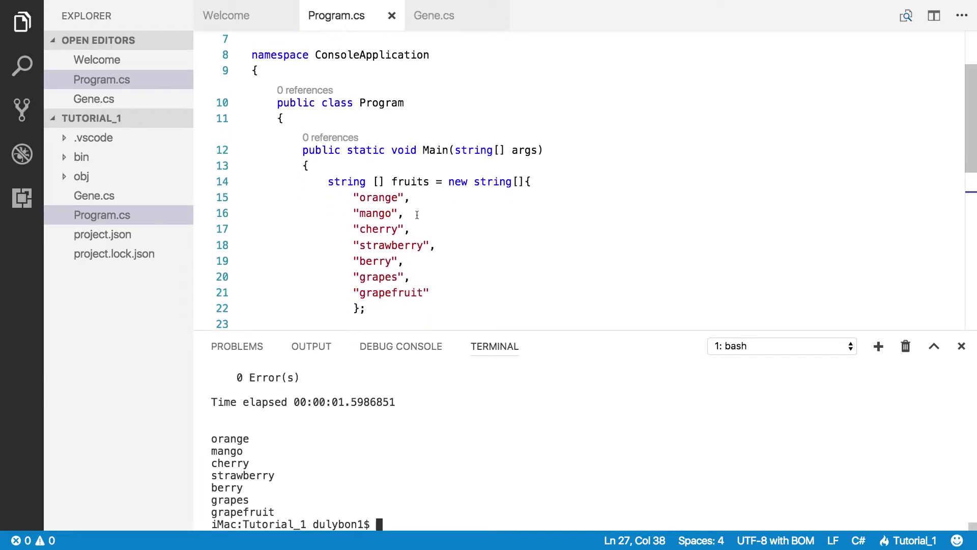
{"action": "left_click", "coordinate": [393, 198]}
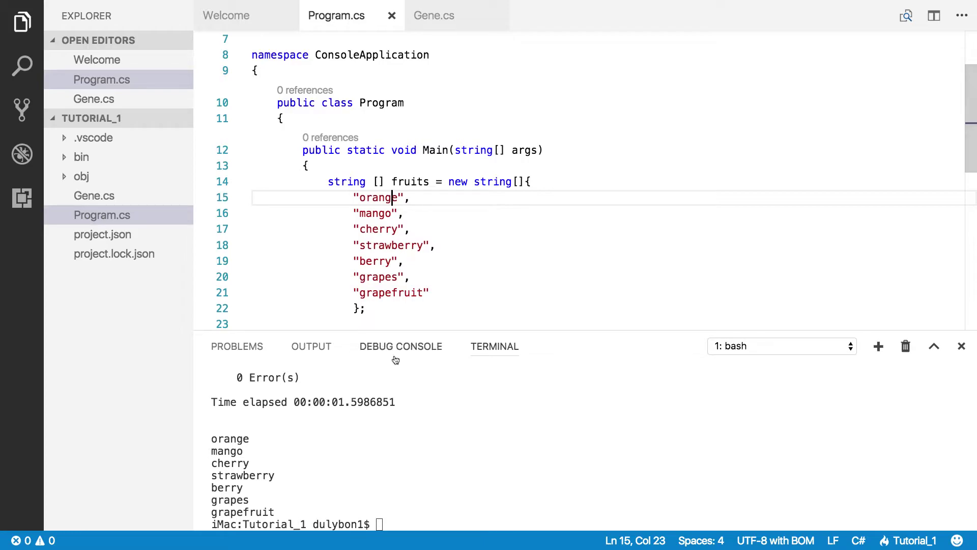
{"action": "scroll", "coordinate": [550, 203], "scroll_direction": "down", "scroll_amount": 3}
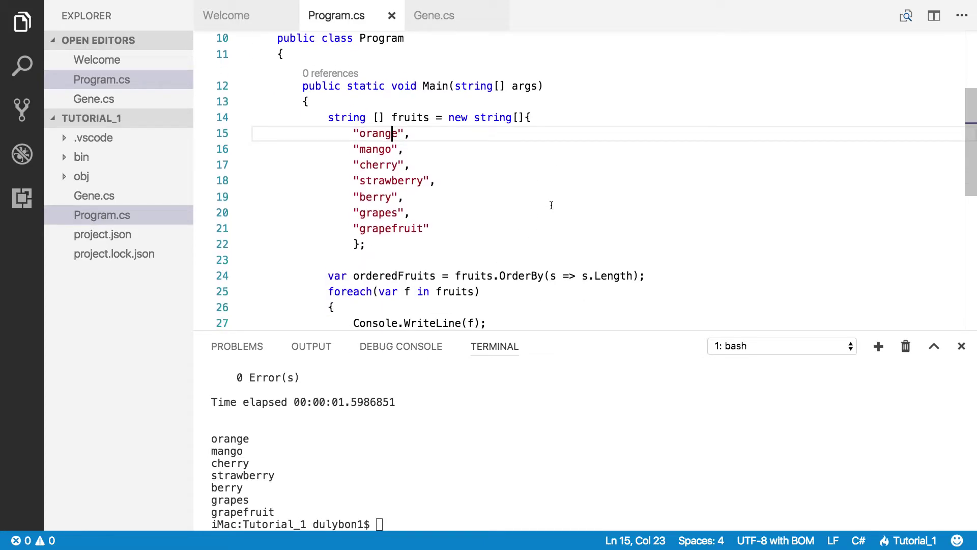
{"action": "scroll", "coordinate": [551, 202], "scroll_direction": "down", "scroll_amount": 1}
{"action": "double_click", "coordinate": [437, 261]}
{"action": "key", "text": "super+c"}
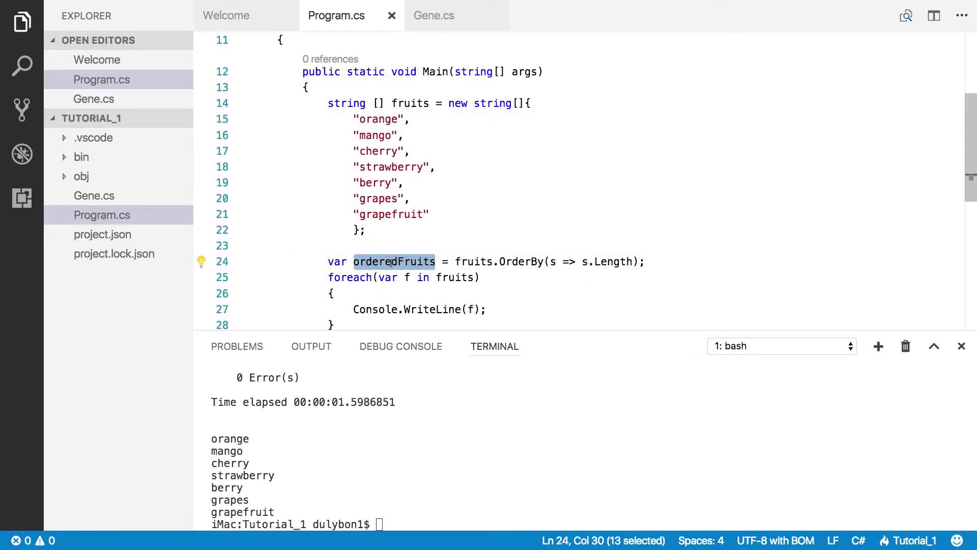
- Replace fruits with orderedFruits in the foreach header and save Program.cs
{"action": "double_click", "coordinate": [463, 282]}
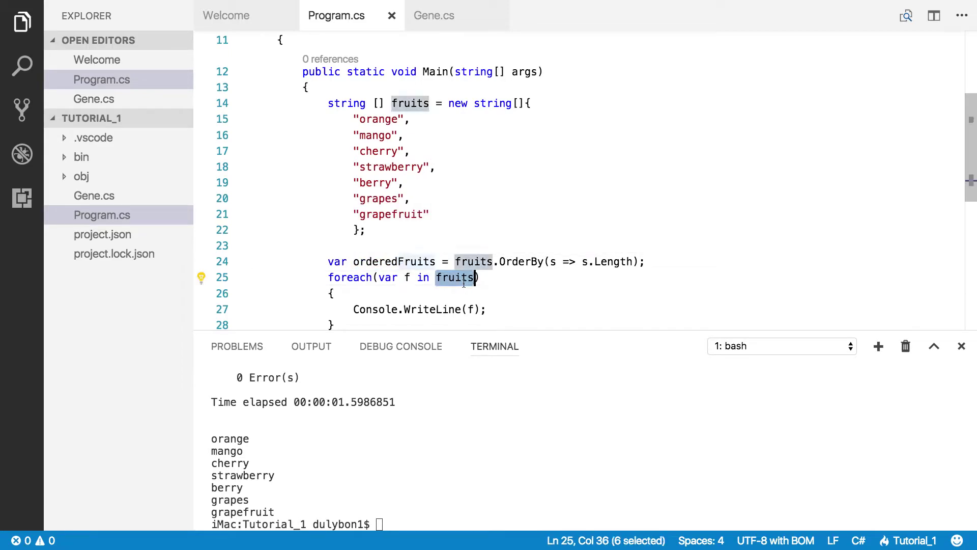
{"action": "key", "text": "super+v"}
{"action": "key", "text": "Right"}
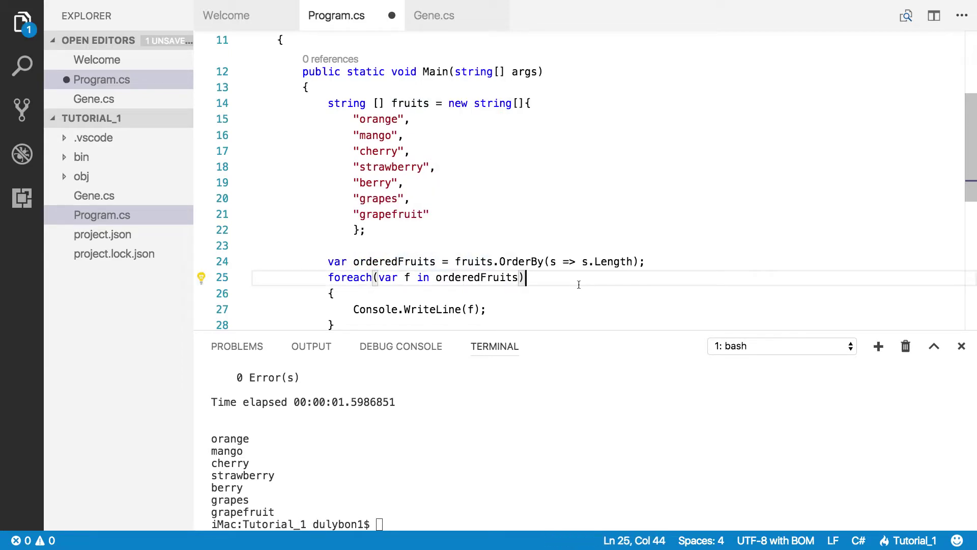
{"action": "key", "text": "super+s"}
- Rerun 'dotnet run' and check the output goes from berry up to grapefruit
{"action": "left_click", "coordinate": [506, 468]}
{"action": "type", "text": "dotnet run"}
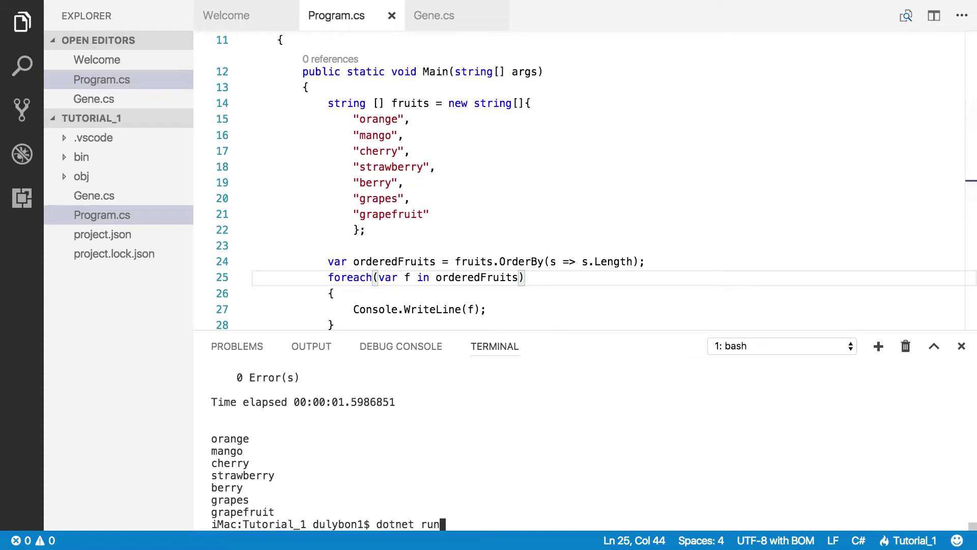
{"action": "key", "text": "Return"}
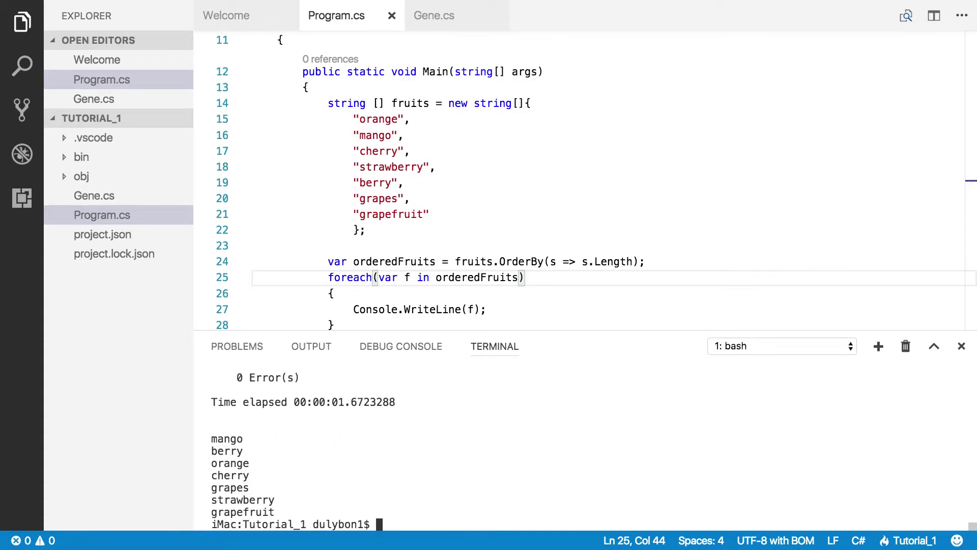
{"action": "double_click", "coordinate": [227, 440]}
{"action": "double_click", "coordinate": [266, 512]}
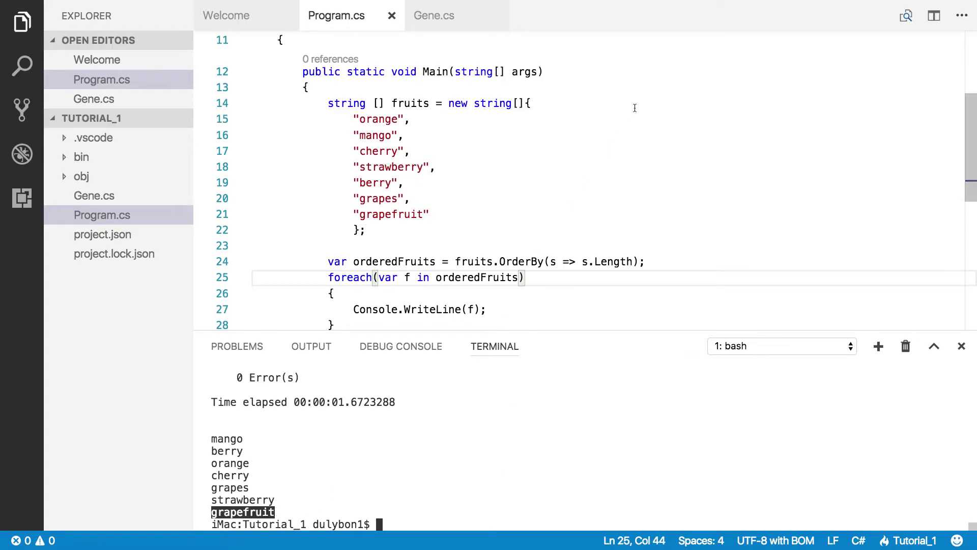
{"action": "scroll", "coordinate": [635, 108], "scroll_direction": "down", "scroll_amount": 1}
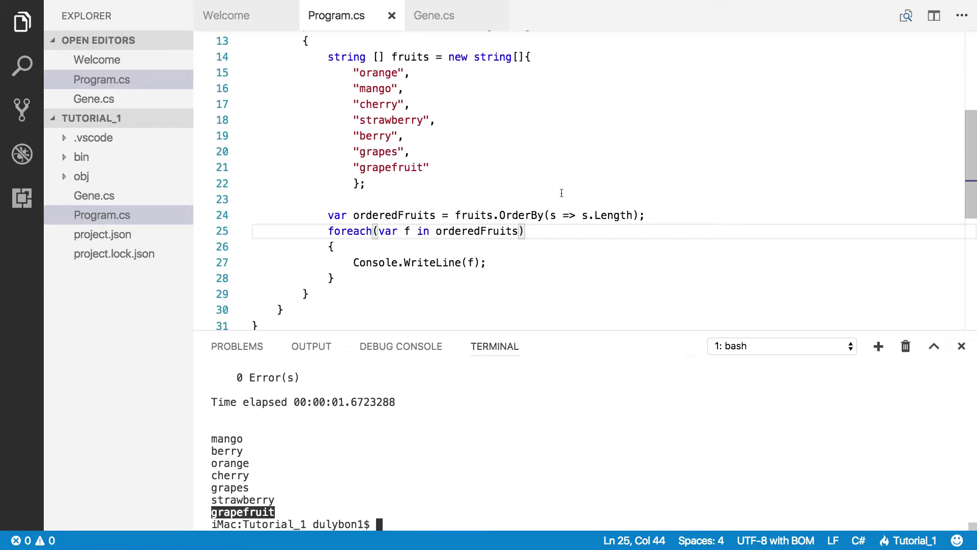
{"action": "scroll", "coordinate": [562, 193], "scroll_direction": "down", "scroll_amount": 1}
{"action": "scroll", "coordinate": [565, 197], "scroll_direction": "up", "scroll_amount": 1}
{"action": "scroll", "coordinate": [567, 199], "scroll_direction": "up", "scroll_amount": 3}
{"action": "scroll", "coordinate": [570, 200], "scroll_direction": "down", "scroll_amount": 1}
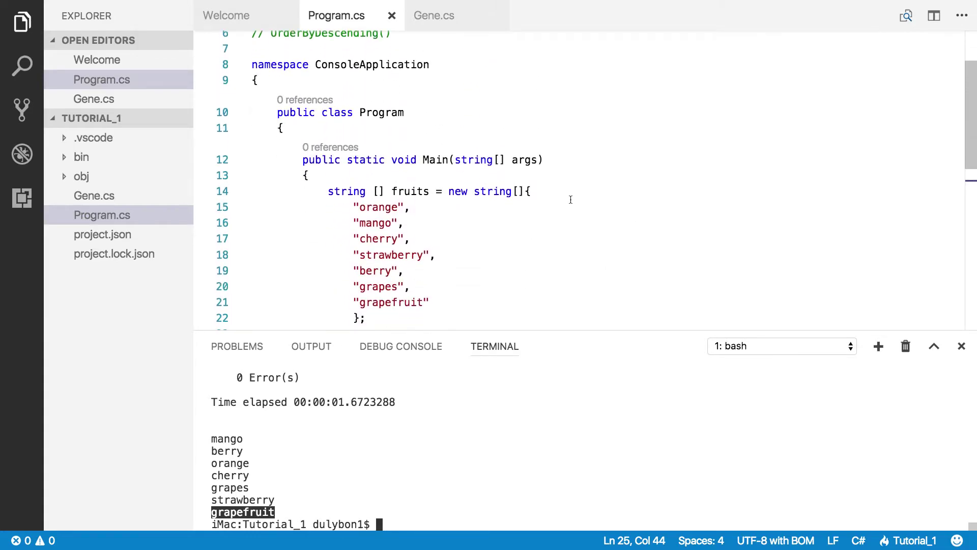
{"action": "scroll", "coordinate": [570, 199], "scroll_direction": "down", "scroll_amount": 2}
{"action": "scroll", "coordinate": [570, 199], "scroll_direction": "up", "scroll_amount": 1}
{"action": "scroll", "coordinate": [570, 199], "scroll_direction": "up", "scroll_amount": 2}
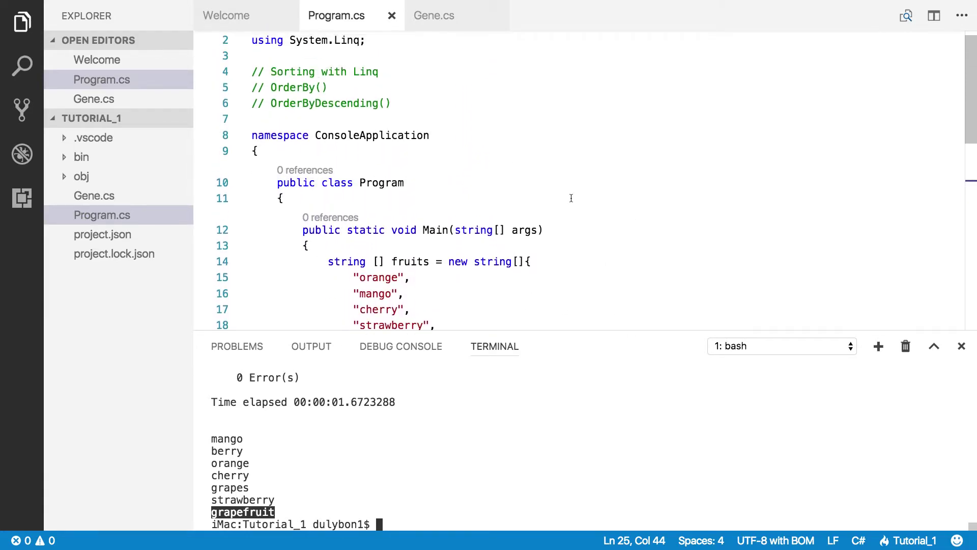
{"action": "scroll", "coordinate": [571, 197], "scroll_direction": "up", "scroll_amount": 1}
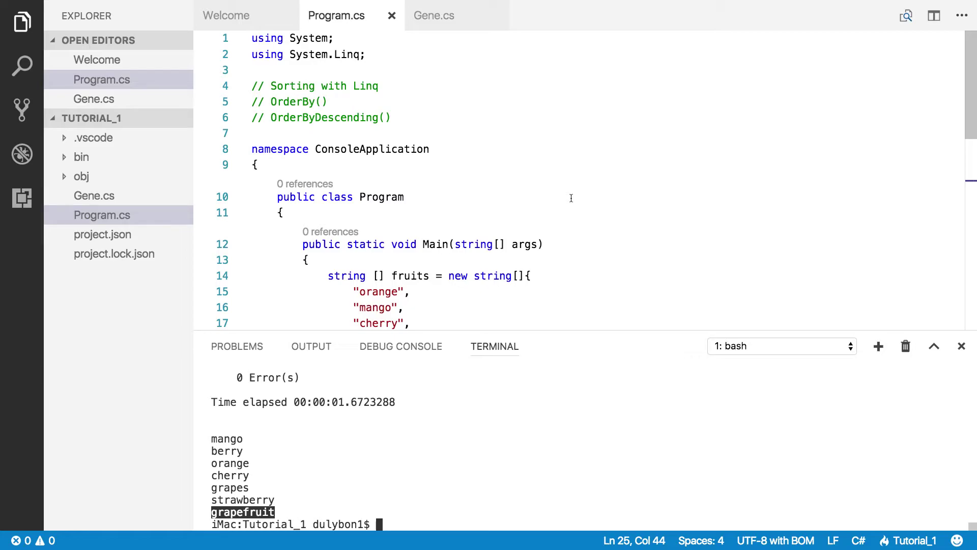
{"action": "scroll", "coordinate": [570, 198], "scroll_direction": "down", "scroll_amount": 1}
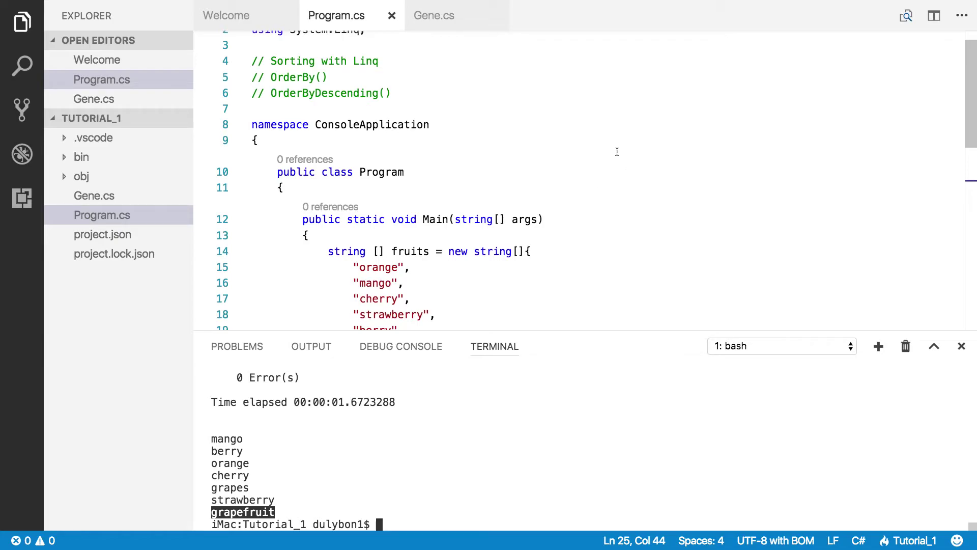
{"action": "double_click", "coordinate": [313, 92]}
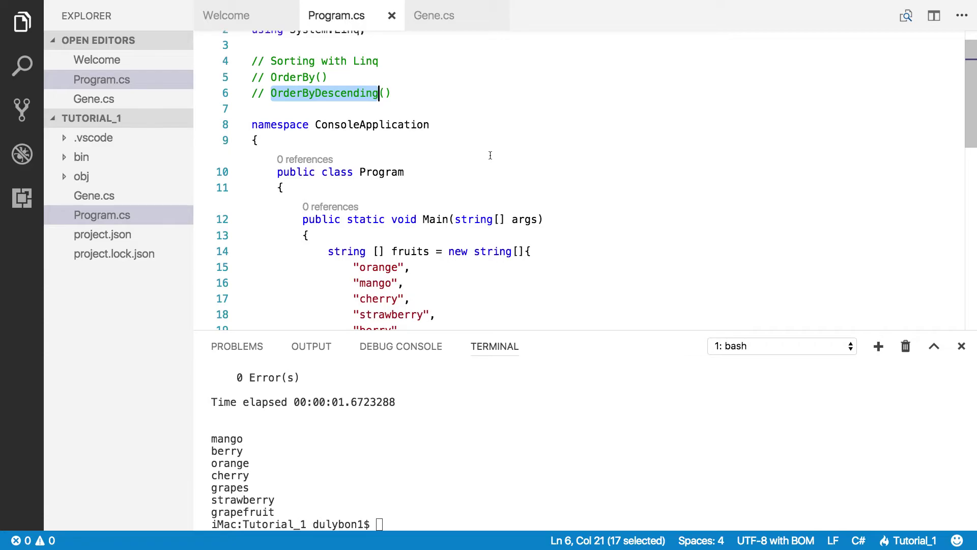
{"action": "scroll", "coordinate": [481, 235], "scroll_direction": "down", "scroll_amount": 5}
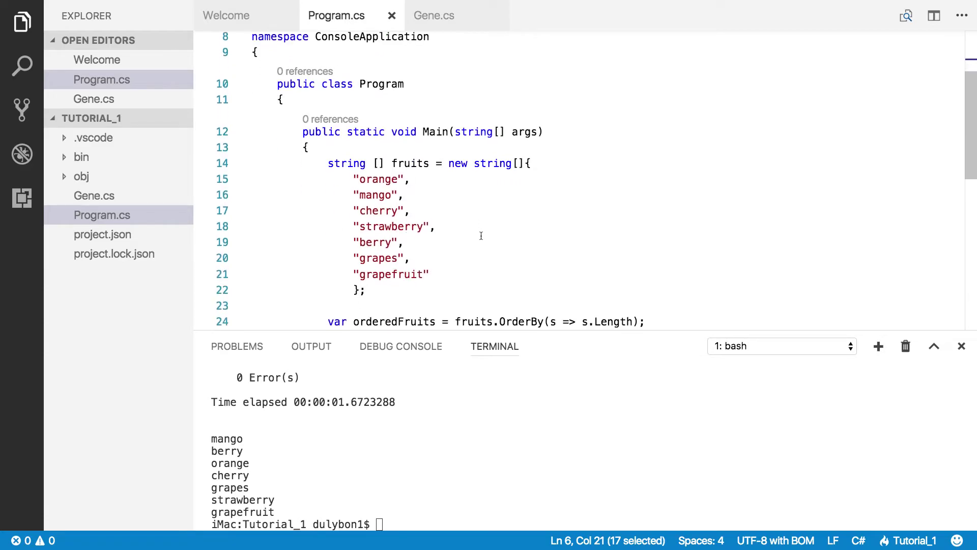
{"action": "scroll", "coordinate": [481, 235], "scroll_direction": "down", "scroll_amount": 1}
{"action": "scroll", "coordinate": [481, 235], "scroll_direction": "down", "scroll_amount": 2}
- Change OrderBy to OrderByDescending on the orderedFruits line and save
{"action": "left_click", "coordinate": [545, 278]}
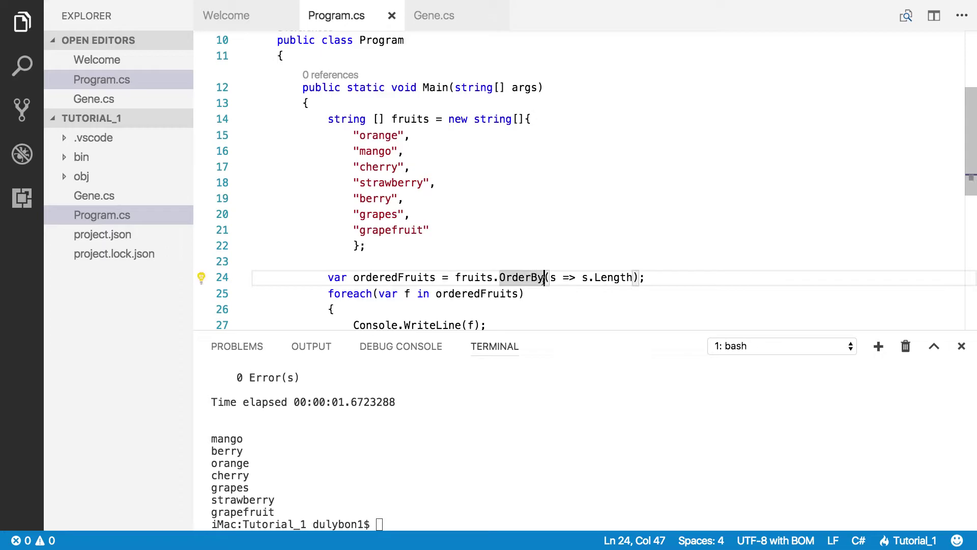
{"action": "type", "text": "D"}
{"action": "key", "text": "Return"}
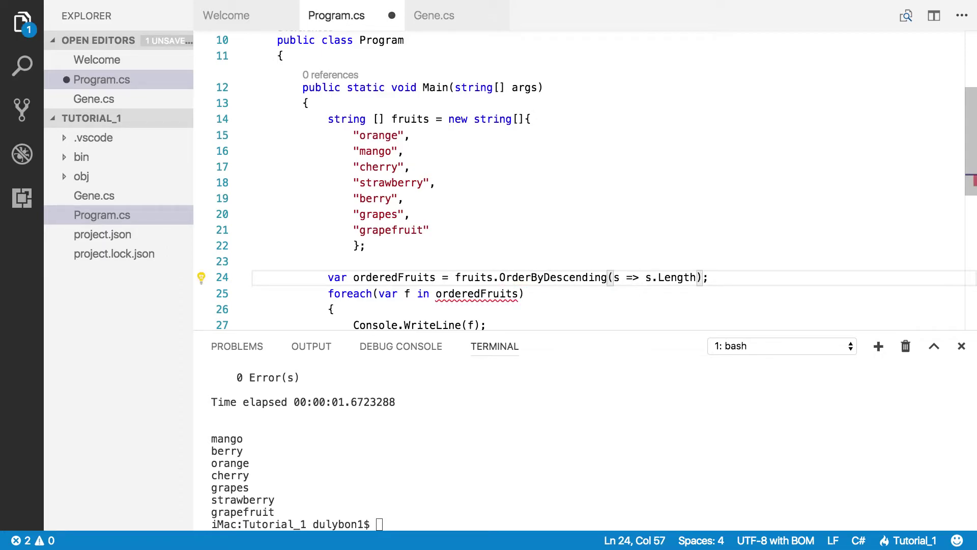
{"action": "key", "text": "super+s"}
{"action": "scroll", "coordinate": [539, 267], "scroll_direction": "down", "scroll_amount": 7}
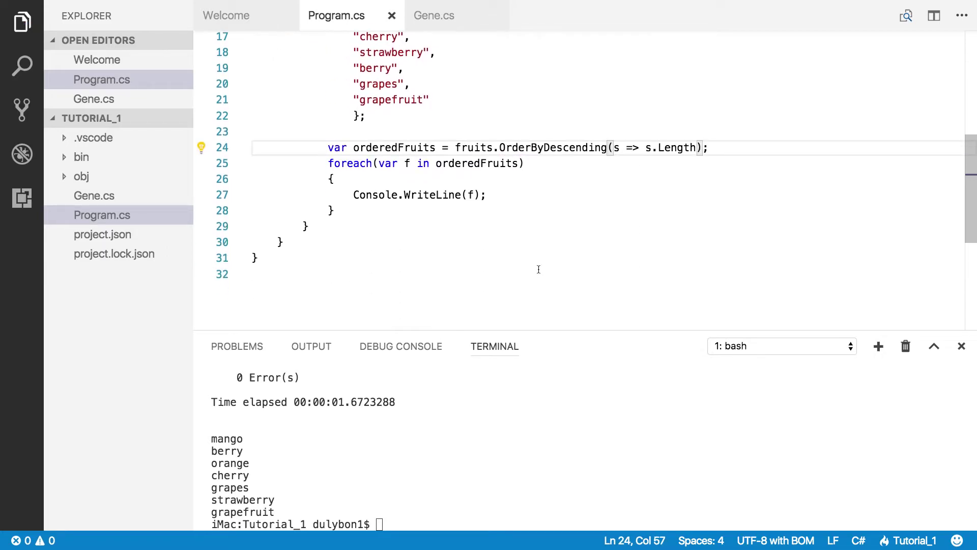
- Rerun 'dotnet run' and review output starting with strawberry and grapefruit, ending with berry
{"action": "left_click", "coordinate": [427, 518]}
{"action": "type", "text": "dotnet run"}
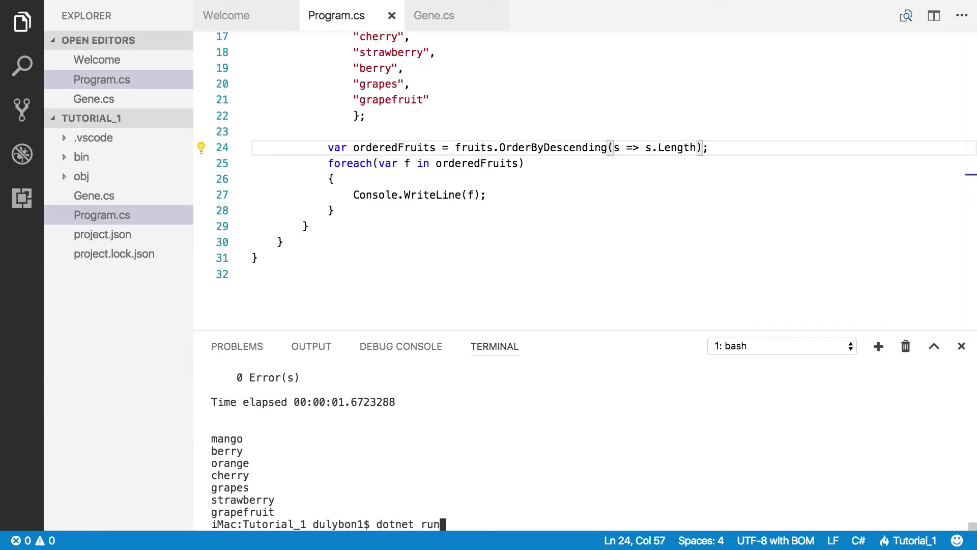
{"action": "key", "text": "Return"}
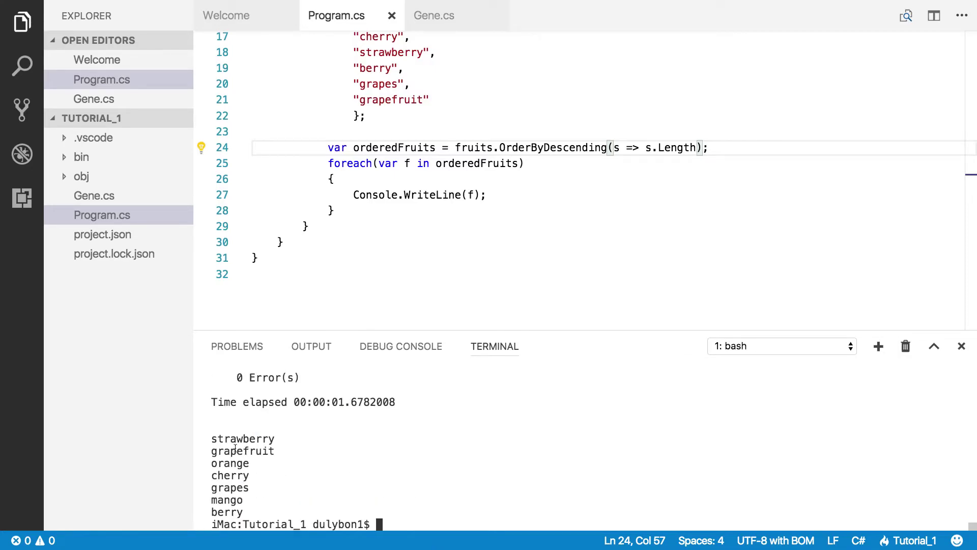
{"action": "left_click_drag", "start_coordinate": [212, 442], "coordinate": [458, 519]}
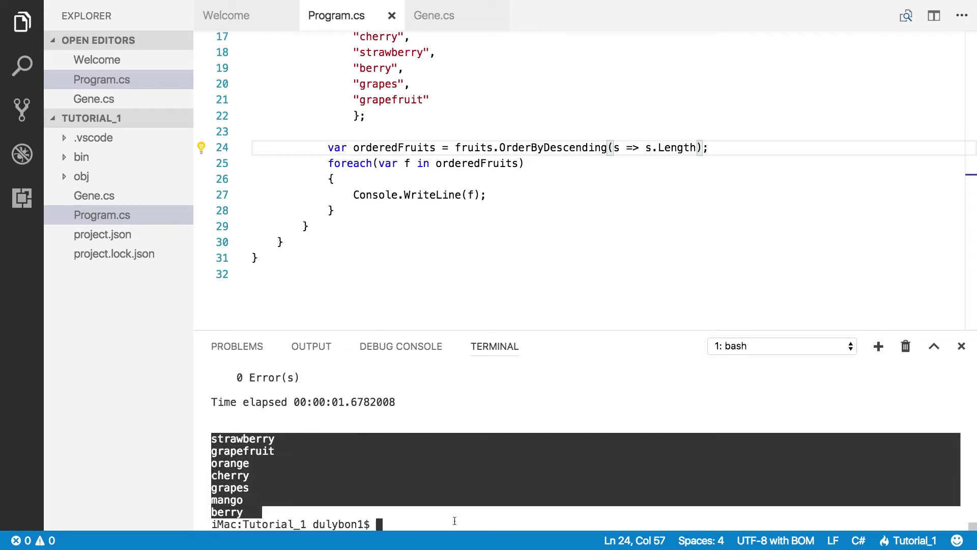
{"action": "left_click", "coordinate": [557, 523]}
{"action": "scroll", "coordinate": [603, 224], "scroll_direction": "up", "scroll_amount": 3}
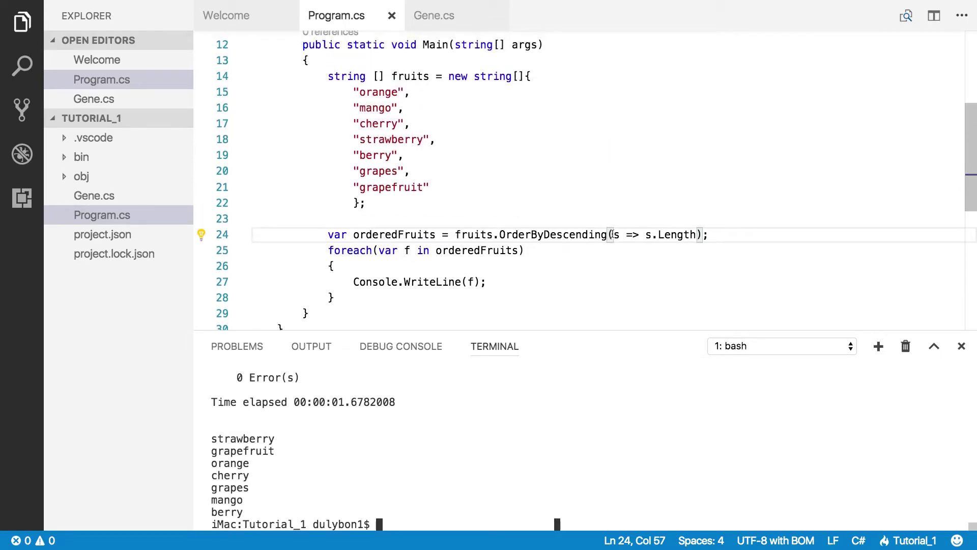
{"action": "scroll", "coordinate": [611, 234], "scroll_direction": "up", "scroll_amount": 1}
{"action": "scroll", "coordinate": [611, 234], "scroll_direction": "up", "scroll_amount": 1}
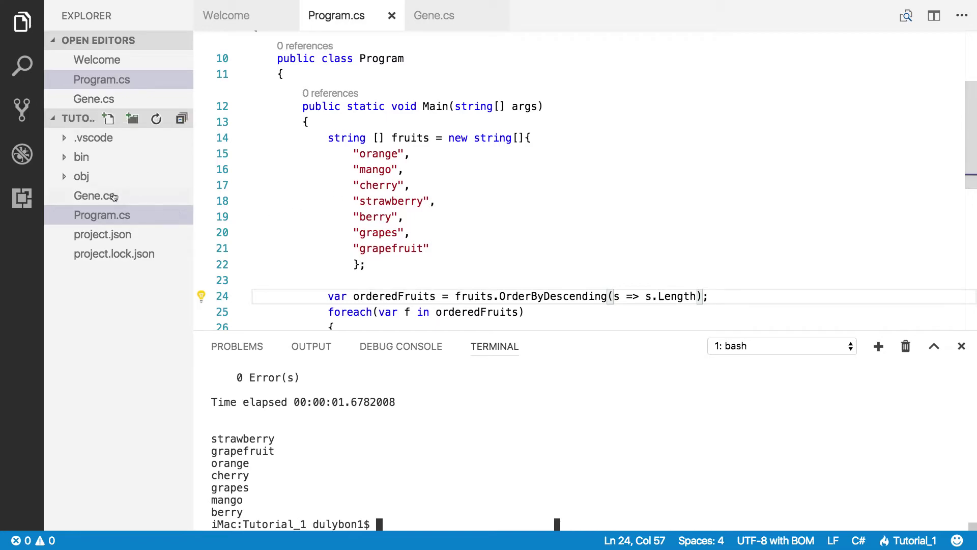
{"action": "left_click", "coordinate": [94, 196]}
{"action": "scroll", "coordinate": [685, 120], "scroll_direction": "down", "scroll_amount": 2}
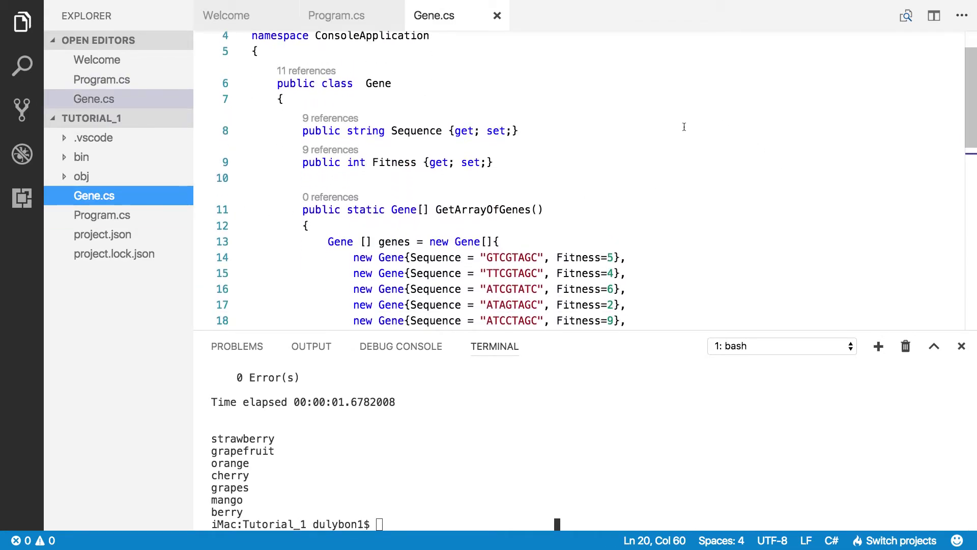
- In Gene.cs, hide the terminal and highlight the Sequence and Fitness properties
{"action": "key", "text": "ctrl+grave"}
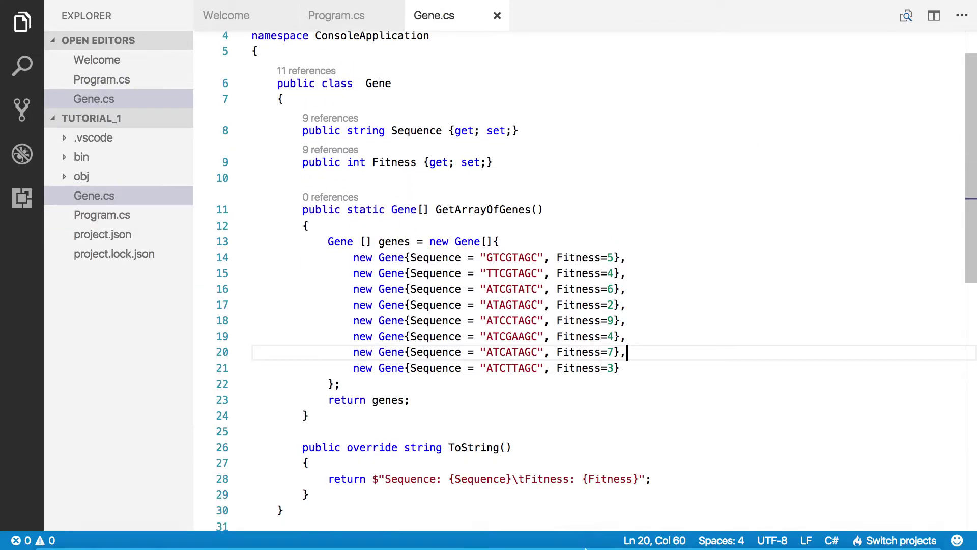
{"action": "scroll", "coordinate": [705, 117], "scroll_direction": "down", "scroll_amount": 1}
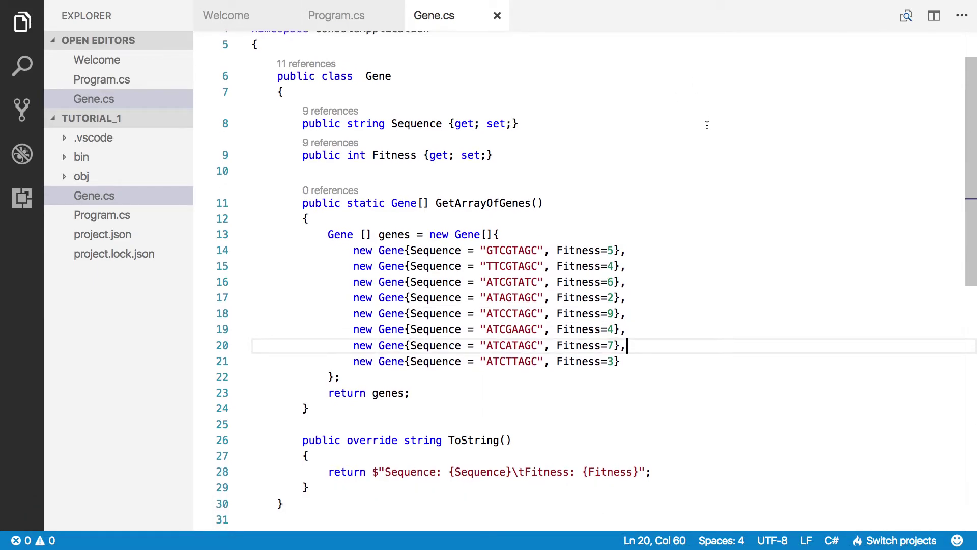
{"action": "scroll", "coordinate": [707, 125], "scroll_direction": "up", "scroll_amount": 2}
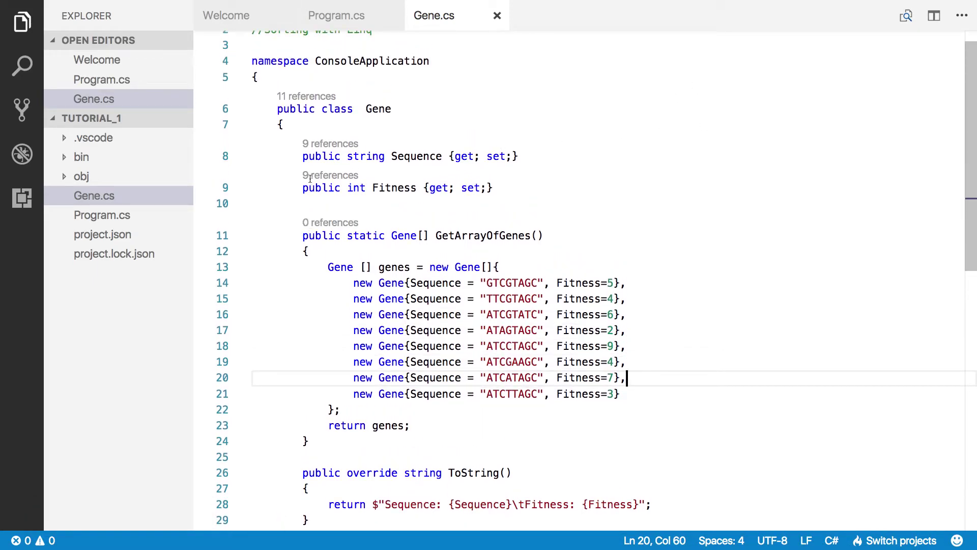
{"action": "left_click_drag", "start_coordinate": [303, 156], "coordinate": [492, 188]}
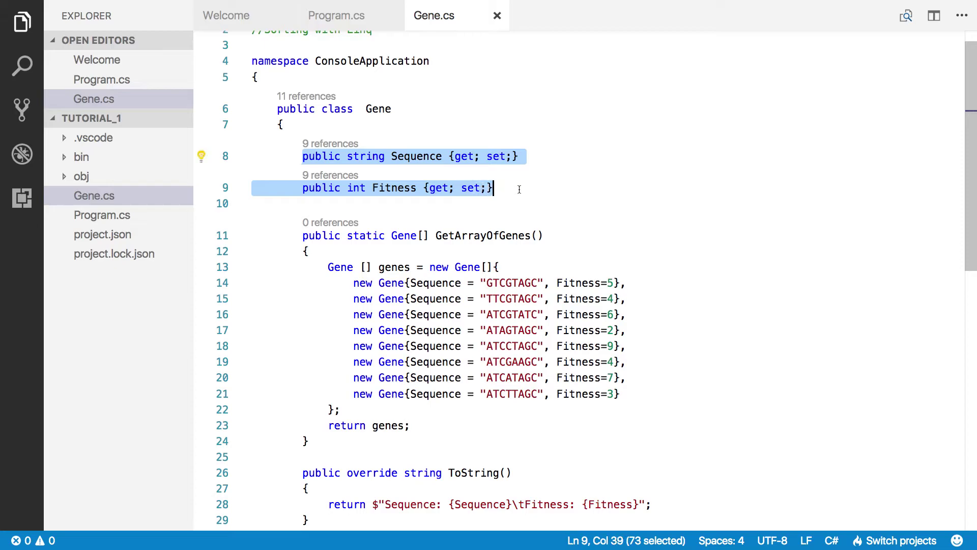
{"action": "double_click", "coordinate": [415, 157]}
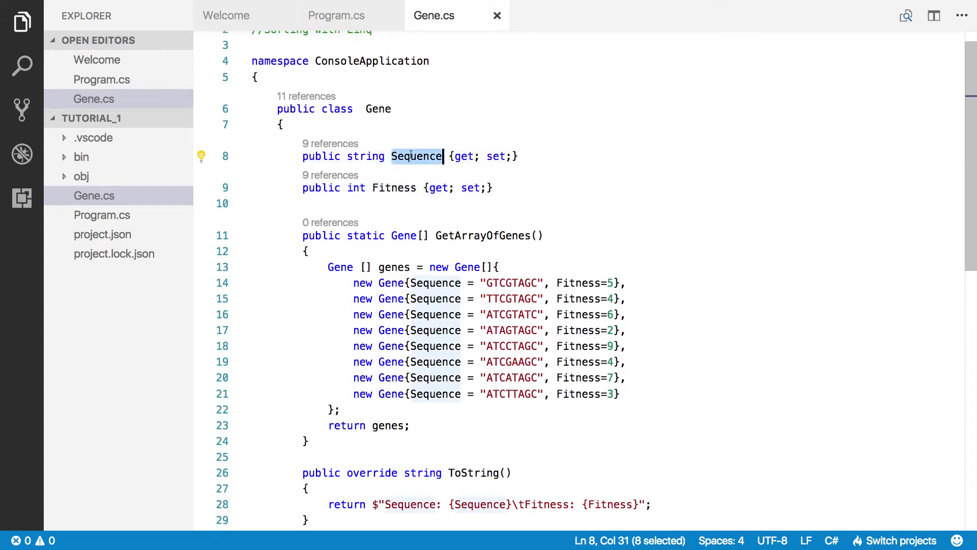
{"action": "double_click", "coordinate": [374, 188]}
{"action": "scroll", "coordinate": [632, 227], "scroll_direction": "down", "scroll_amount": 2}
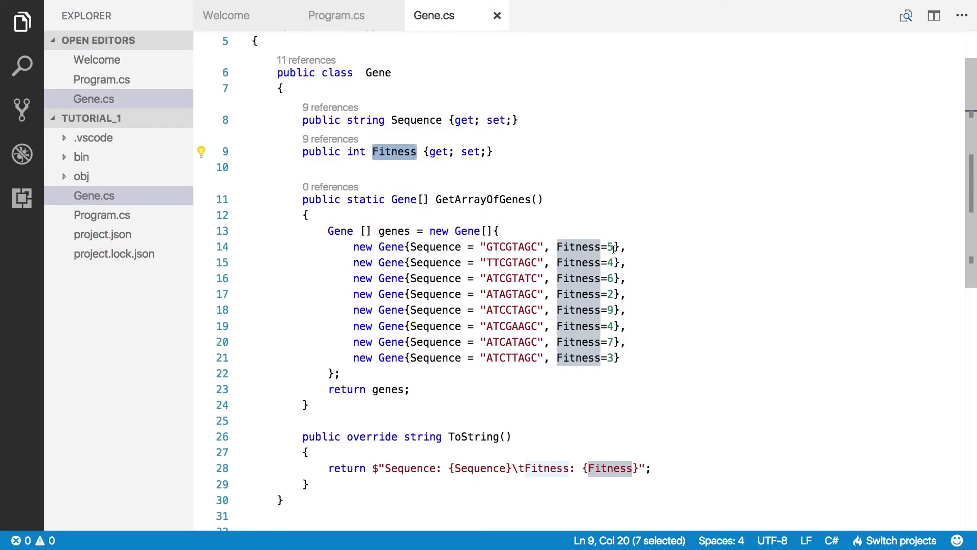
- Highlight a gene's Fitness, the ToString override and GetArrayOfGenes, then return to Program.cs
{"action": "double_click", "coordinate": [582, 246]}
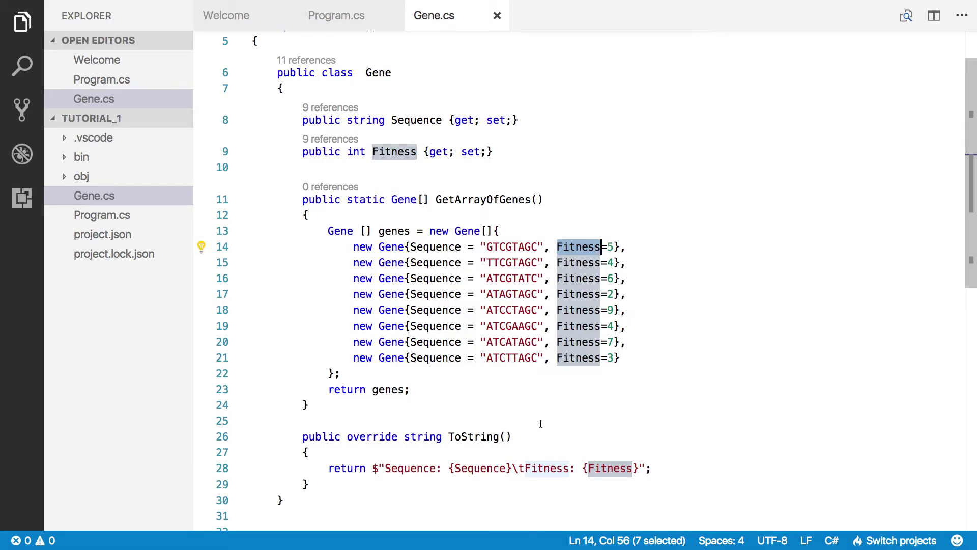
{"action": "left_click_drag", "start_coordinate": [302, 437], "coordinate": [309, 484]}
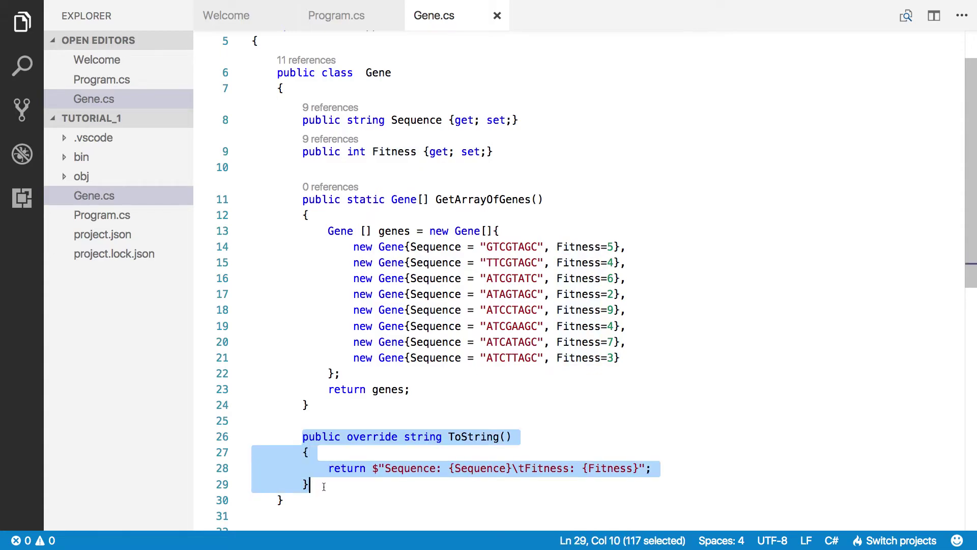
{"action": "left_click", "coordinate": [310, 484]}
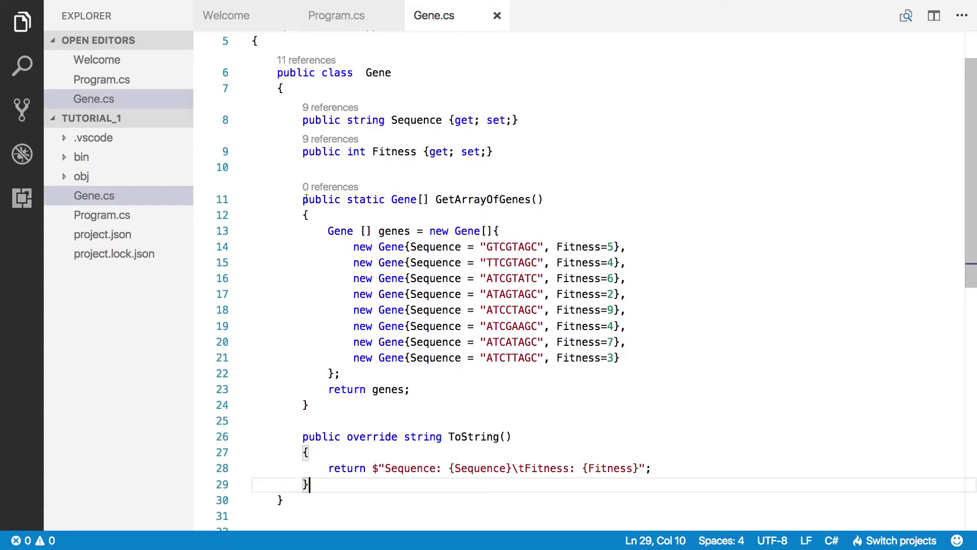
{"action": "left_click_drag", "start_coordinate": [303, 200], "coordinate": [321, 399]}
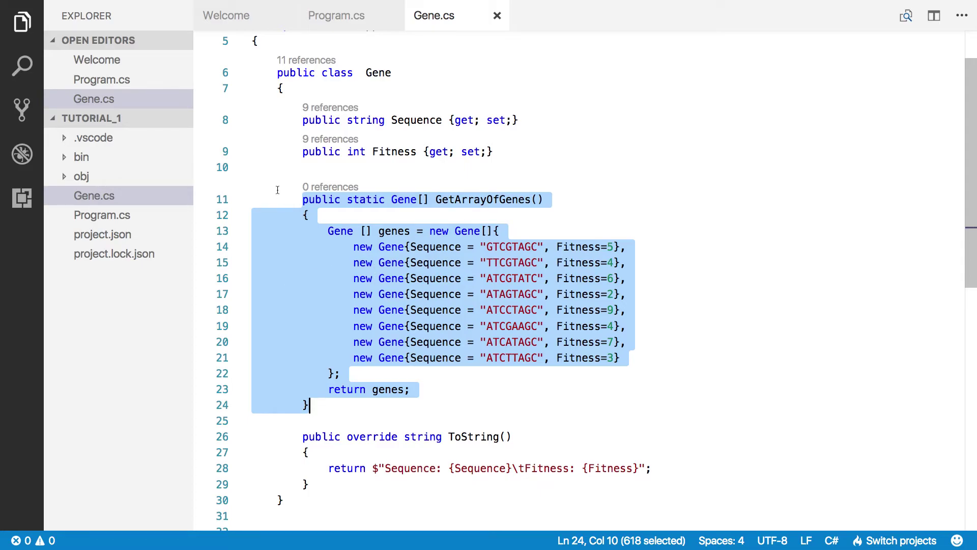
{"action": "left_click", "coordinate": [95, 220]}
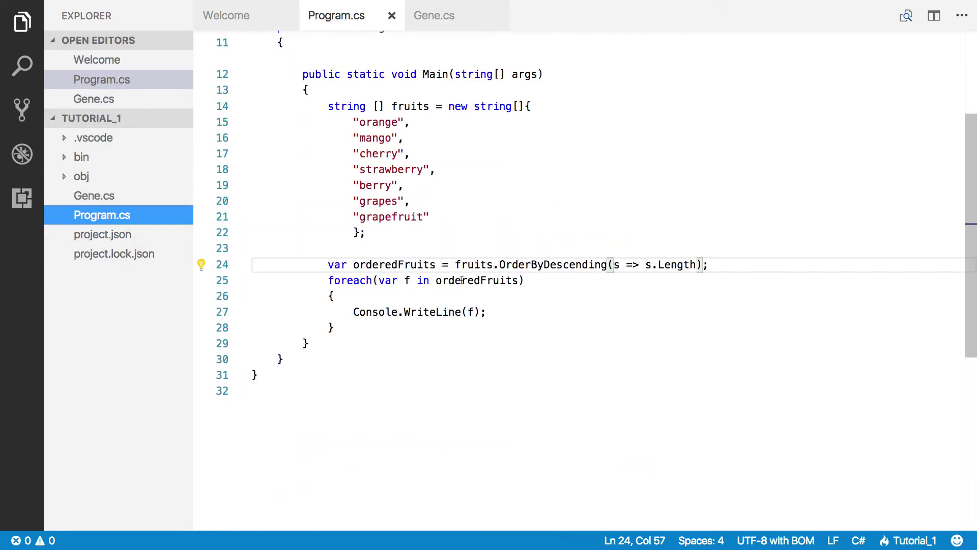
- Add 'var genes = Gene.GetArrayOfGenes();' at the top of Main and save
{"action": "left_click", "coordinate": [346, 89]}
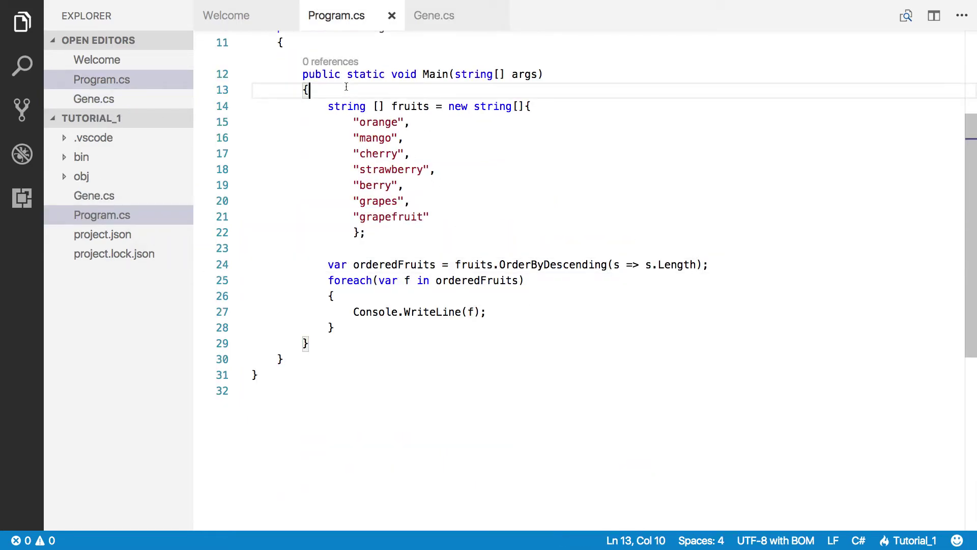
{"action": "key", "text": "Return"}
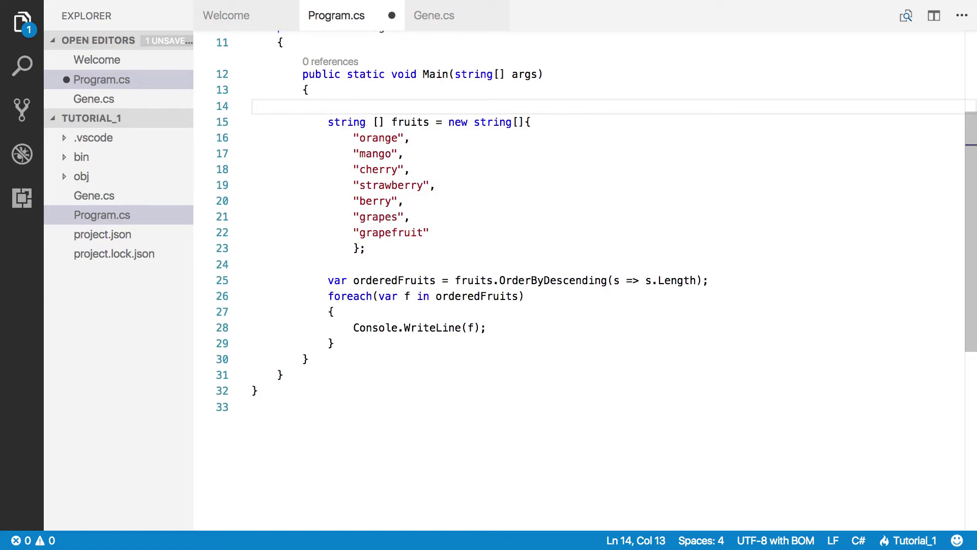
{"action": "type", "text": "var "}
{"action": "type", "text": "genes = "}
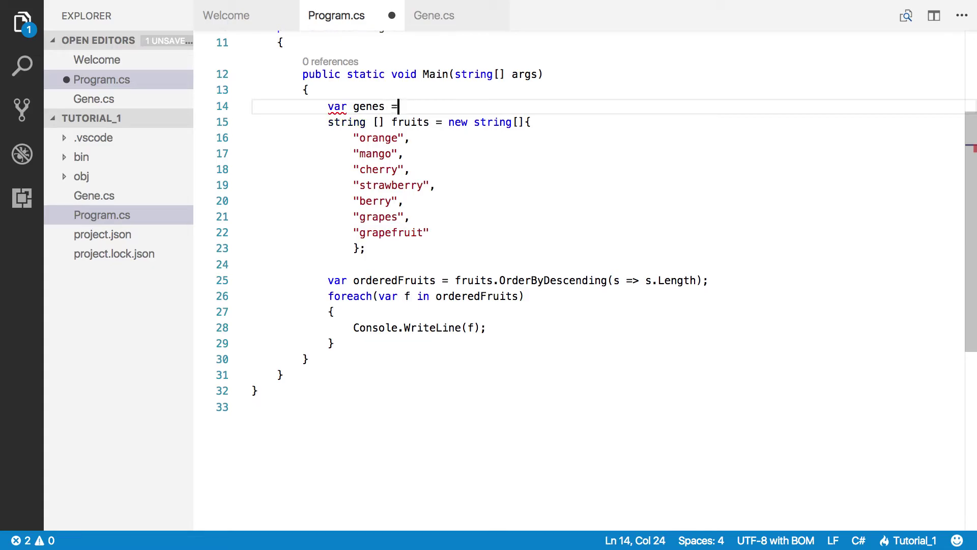
{"action": "type", "text": "Gene"}
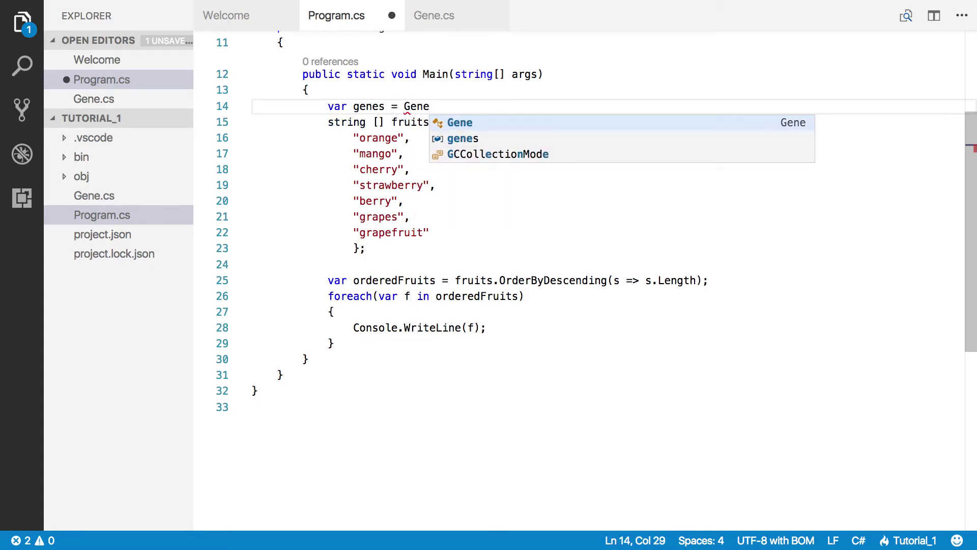
{"action": "type", "text": ".G"}
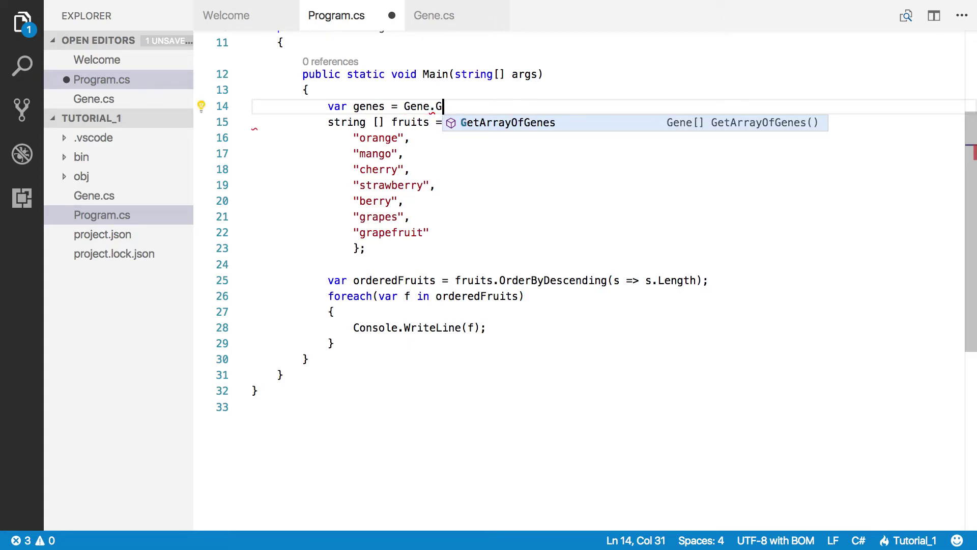
{"action": "key", "text": "Return"}
{"action": "type", "text": "()"}
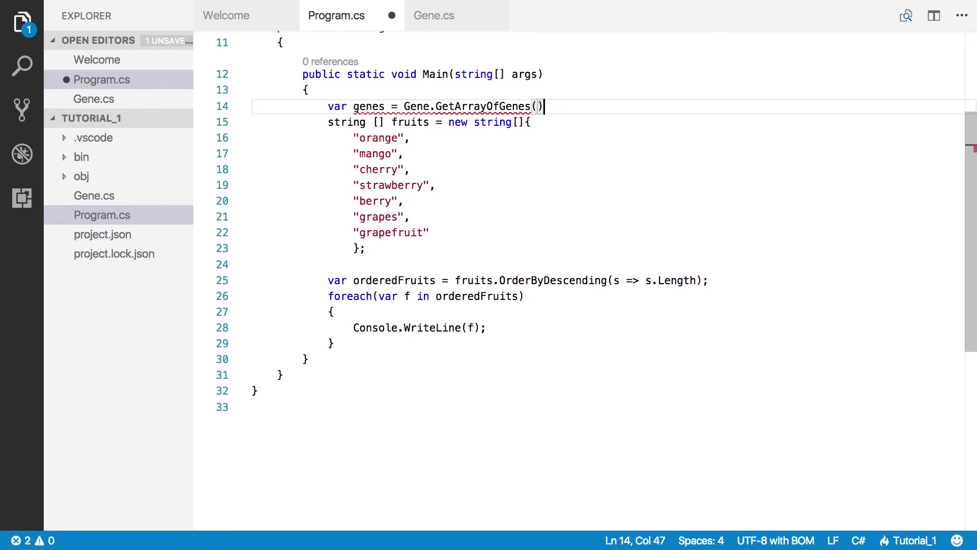
{"action": "type", "text": ";"}
{"action": "key", "text": "ctrl+s"}
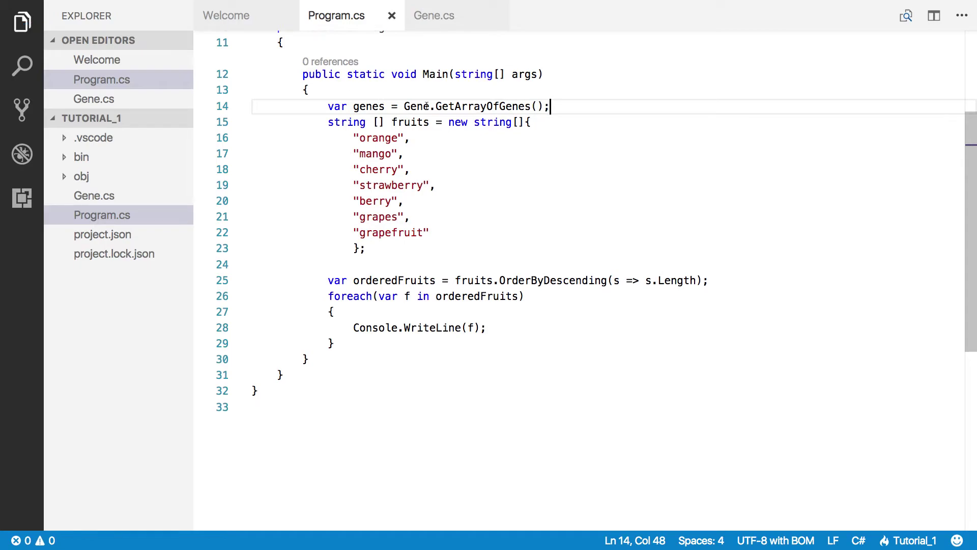
{"action": "scroll", "coordinate": [541, 176], "scroll_direction": "up", "scroll_amount": 3}
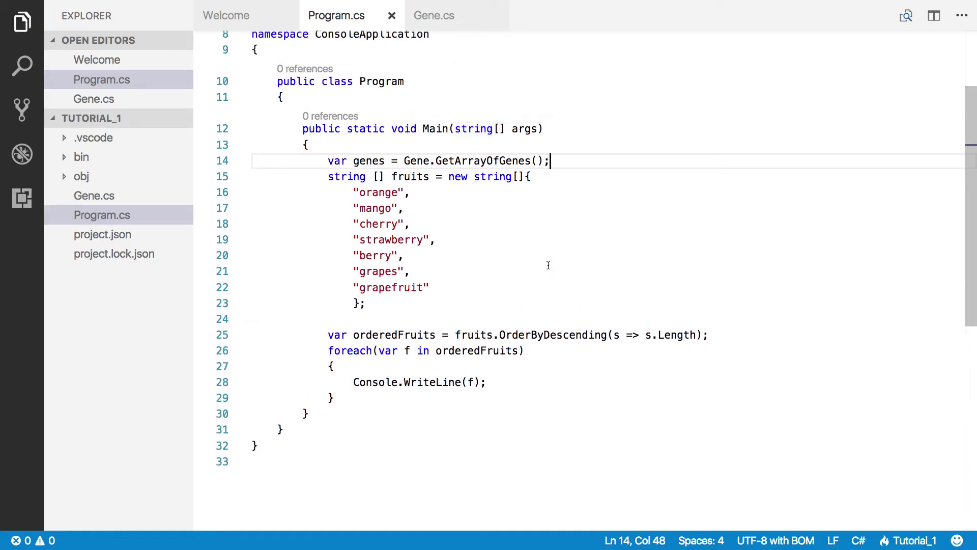
- Make the foreach loop iterate over genes instead of orderedFruits, and save
{"action": "left_click", "coordinate": [410, 323]}
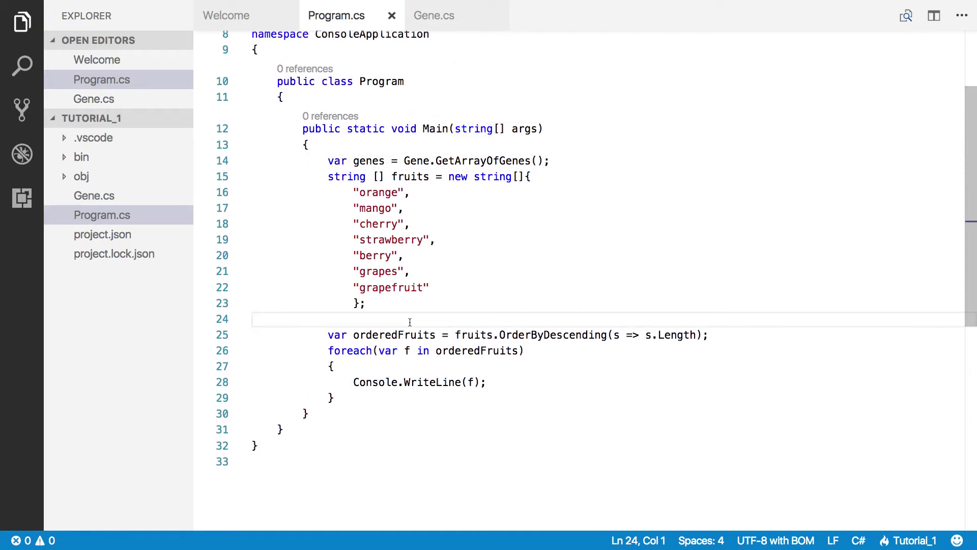
{"action": "key", "text": "Tab"}
{"action": "key", "text": "Tab"}
{"action": "key", "text": "Tab"}
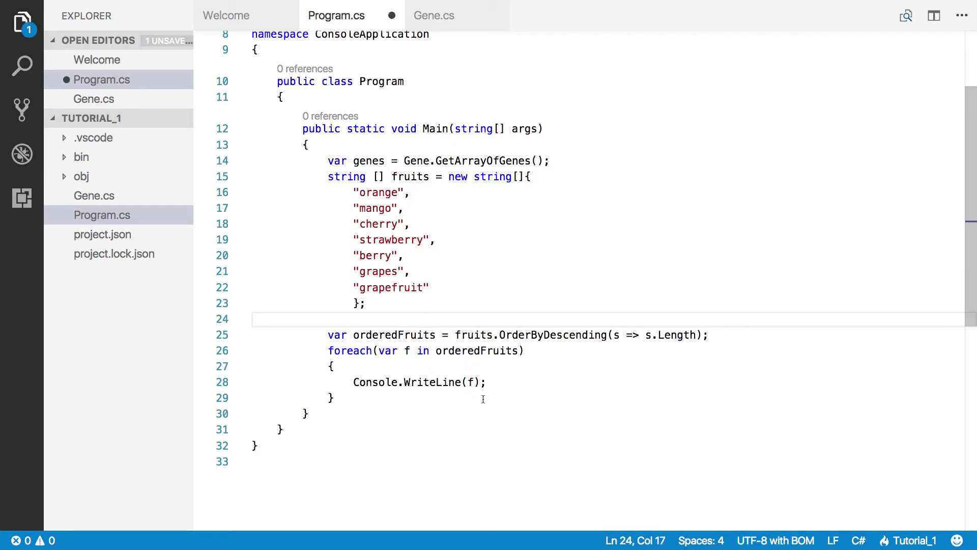
{"action": "double_click", "coordinate": [491, 351]}
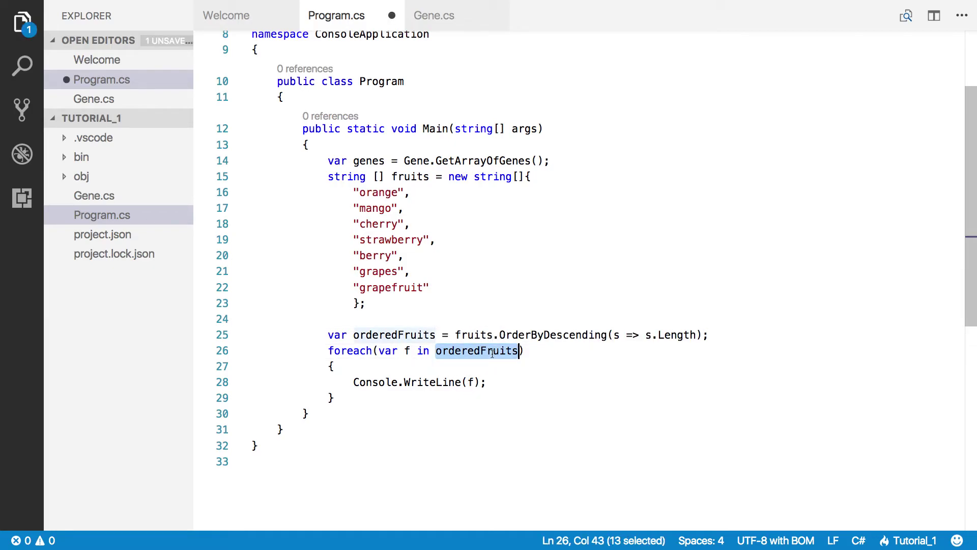
{"action": "type", "text": "gee"}
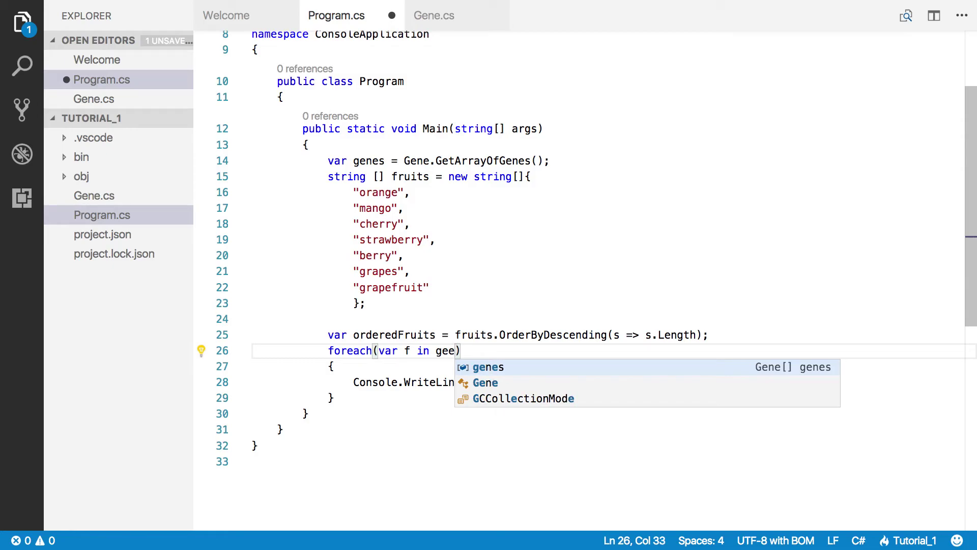
{"action": "key", "text": "BackSpace"}
{"action": "type", "text": "nes"}
{"action": "key", "text": "Right"}
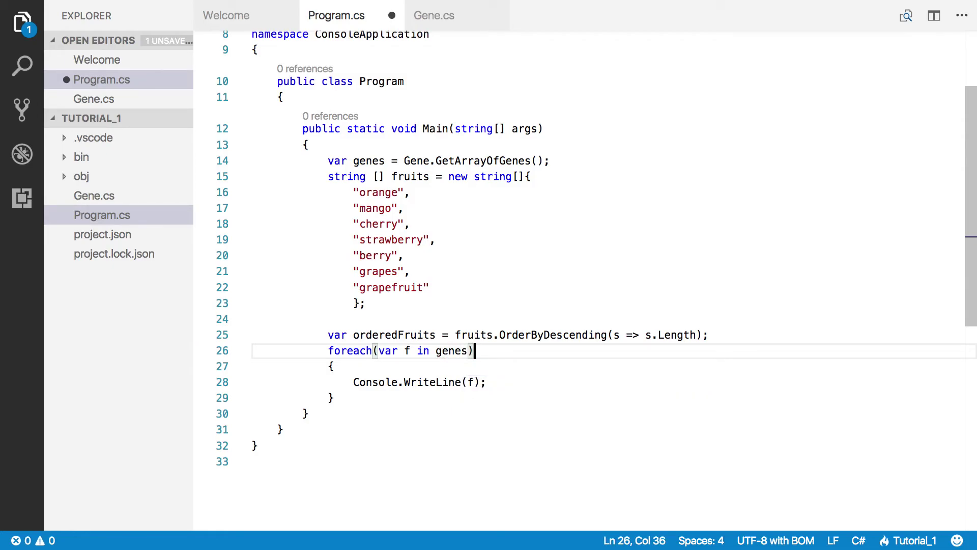
{"action": "key", "text": "ctrl+s"}
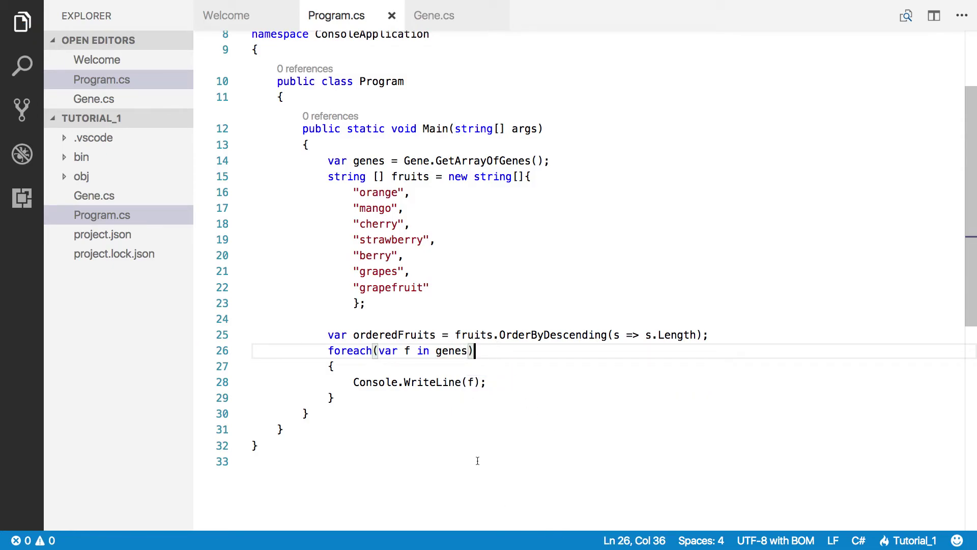
- Open the terminal, run 'dotnet run', and highlight the eight gene sequence and fitness lines
{"action": "key", "text": "ctrl+grave"}
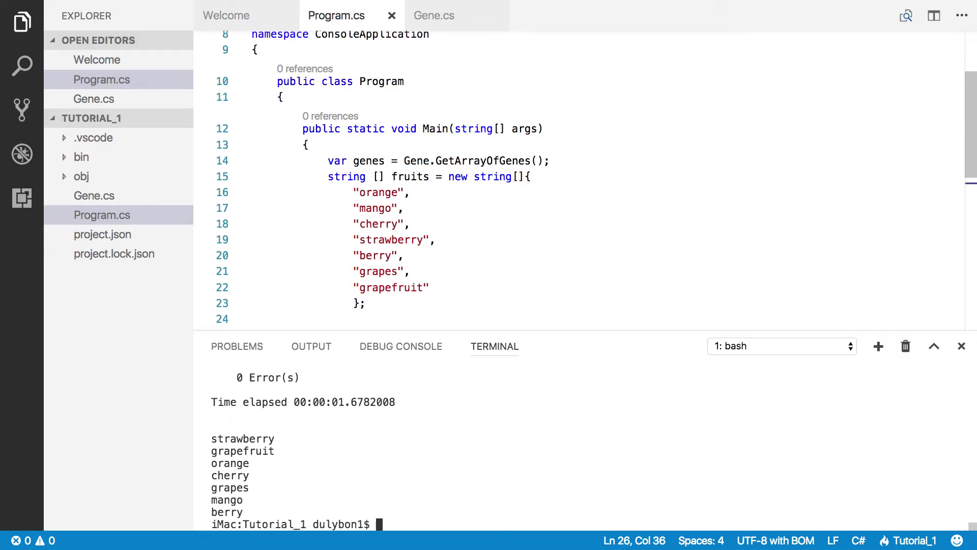
{"action": "type", "text": "dotnet run"}
{"action": "key", "text": "Return"}
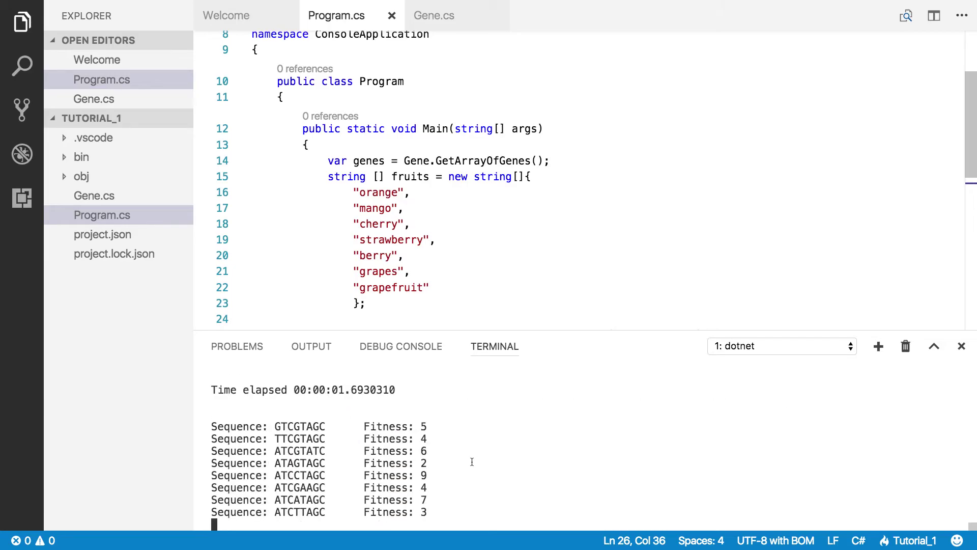
{"action": "left_click_drag", "start_coordinate": [212, 424], "coordinate": [442, 510]}
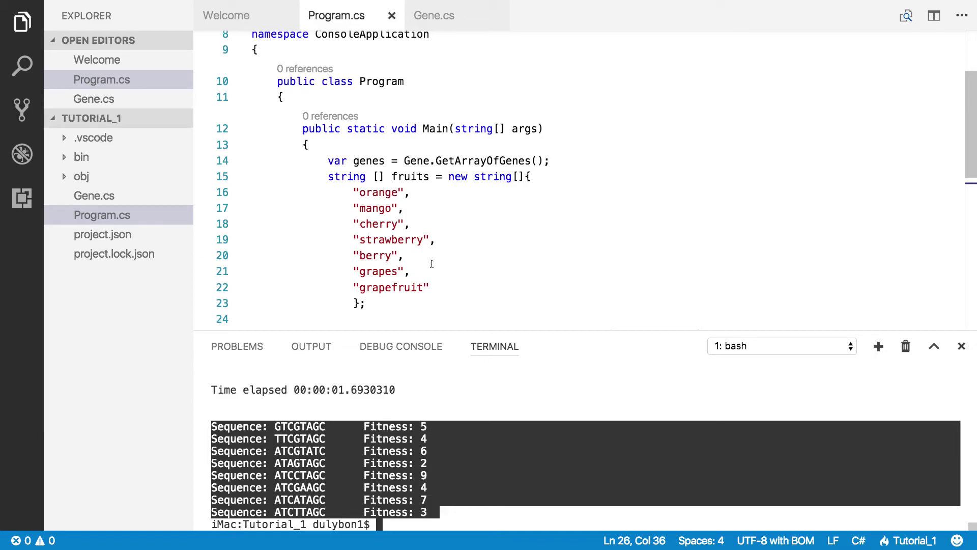
{"action": "scroll", "coordinate": [432, 262], "scroll_direction": "down", "scroll_amount": 2}
{"action": "scroll", "coordinate": [435, 264], "scroll_direction": "down", "scroll_amount": 3}
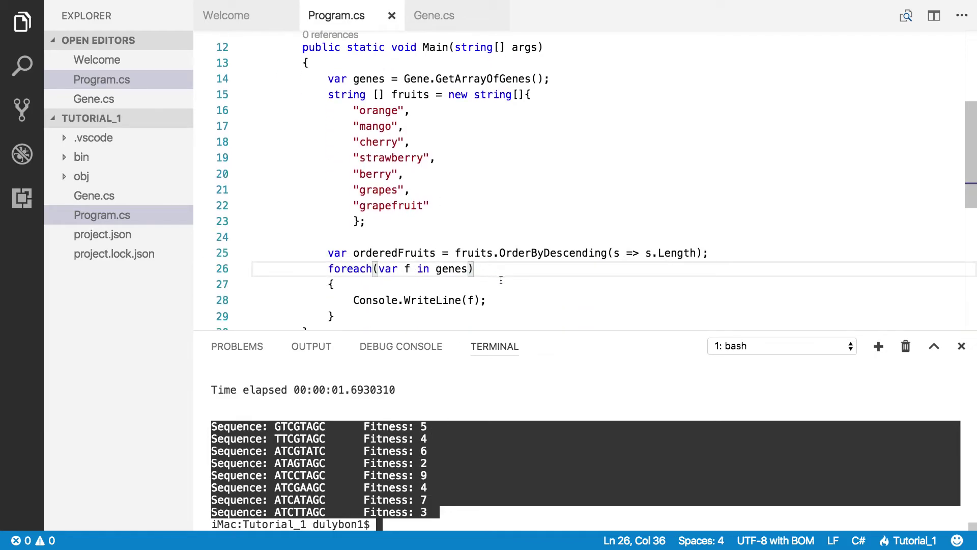
- Add a line sorting genes with OrderBy(g => g.Fitness) into orderedGenes, and save
{"action": "left_click", "coordinate": [719, 250]}
{"action": "key", "text": "Return"}
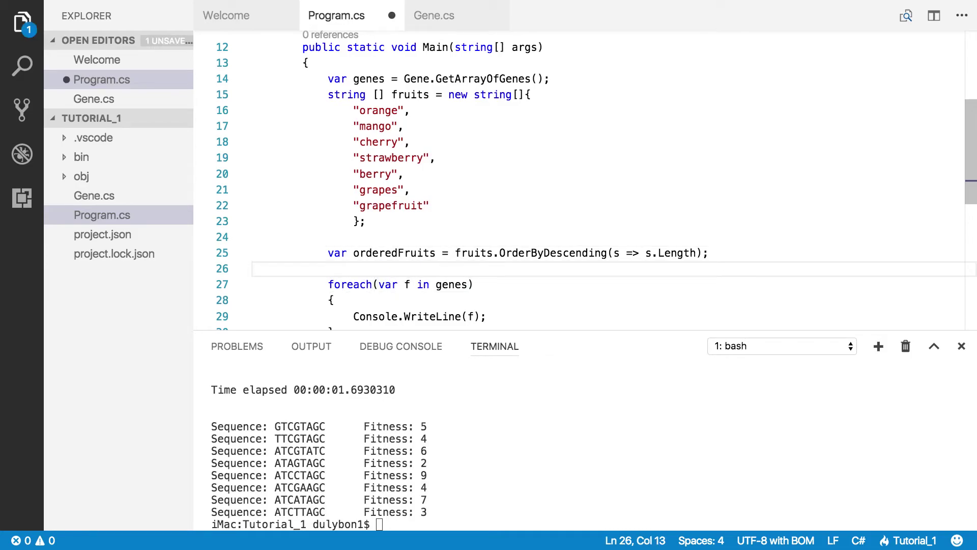
{"action": "type", "text": "var "}
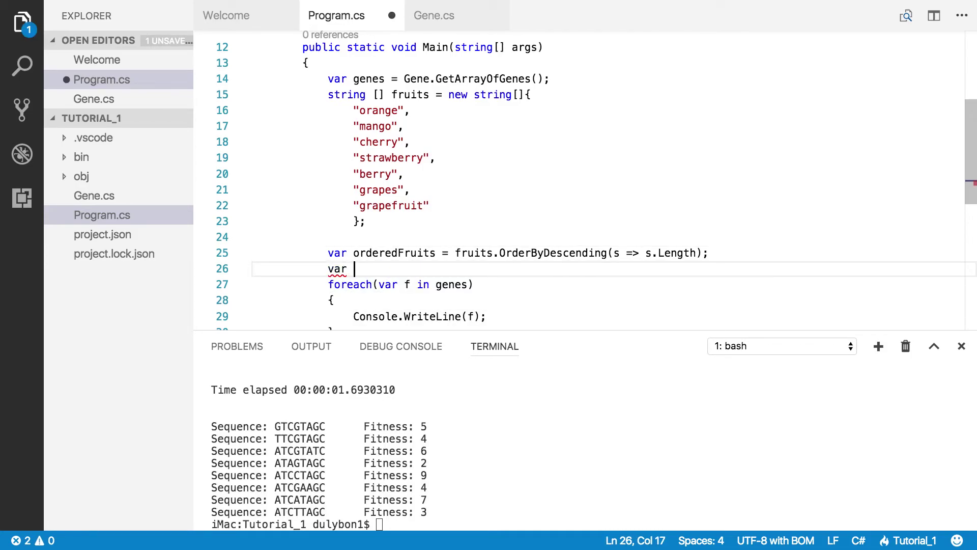
{"action": "type", "text": "ordered"}
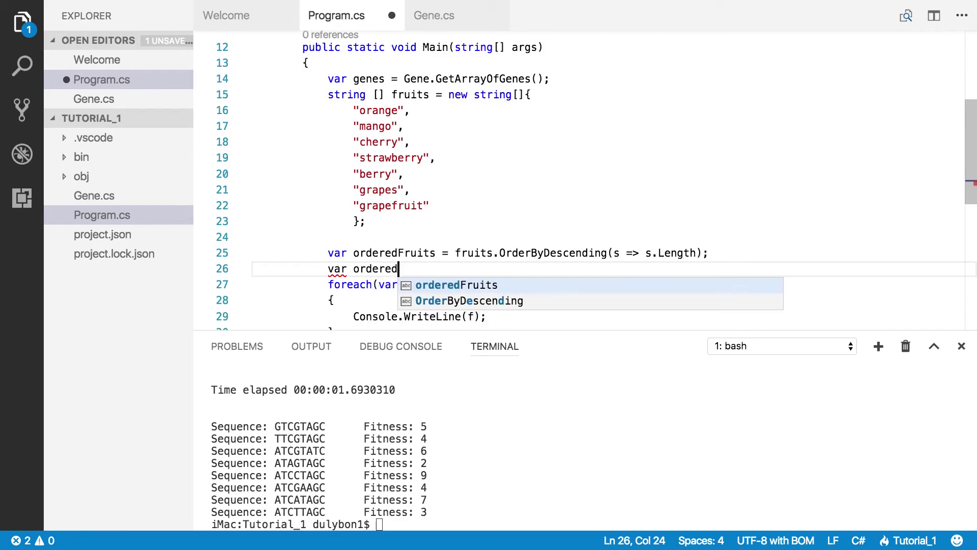
{"action": "type", "text": "Genes "}
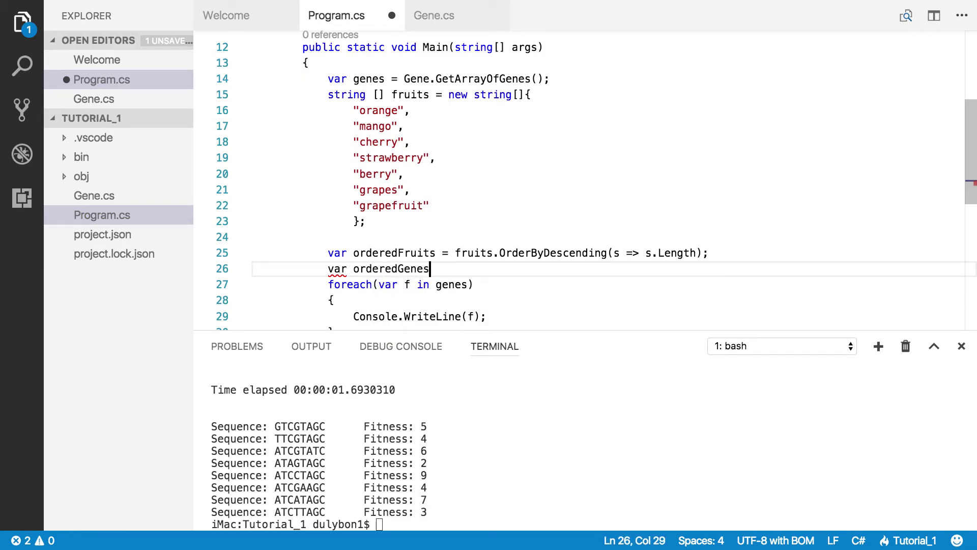
{"action": "type", "text": "= g"}
{"action": "type", "text": "ens"}
{"action": "key", "text": "BackSpace"}
{"action": "type", "text": "es.O"}
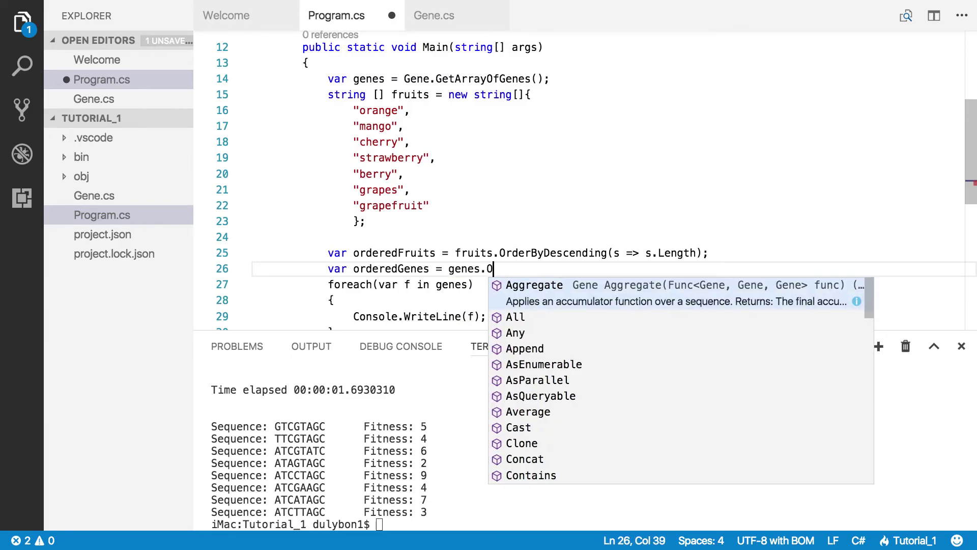
{"action": "type", "text": "rder"}
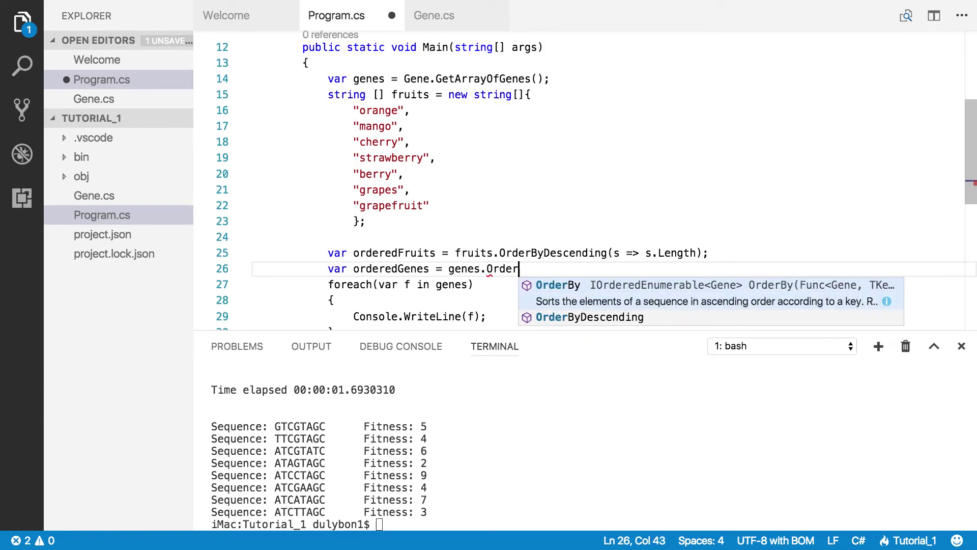
{"action": "key", "text": "Tab"}
{"action": "type", "text": "()"}
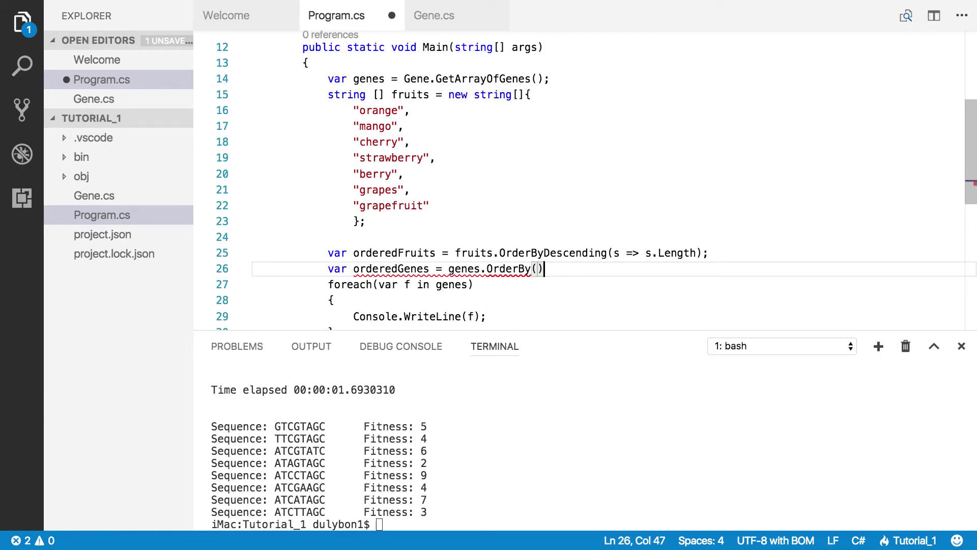
{"action": "type", "text": ";"}
{"action": "key", "text": "Left"}
{"action": "key", "text": "Left"}
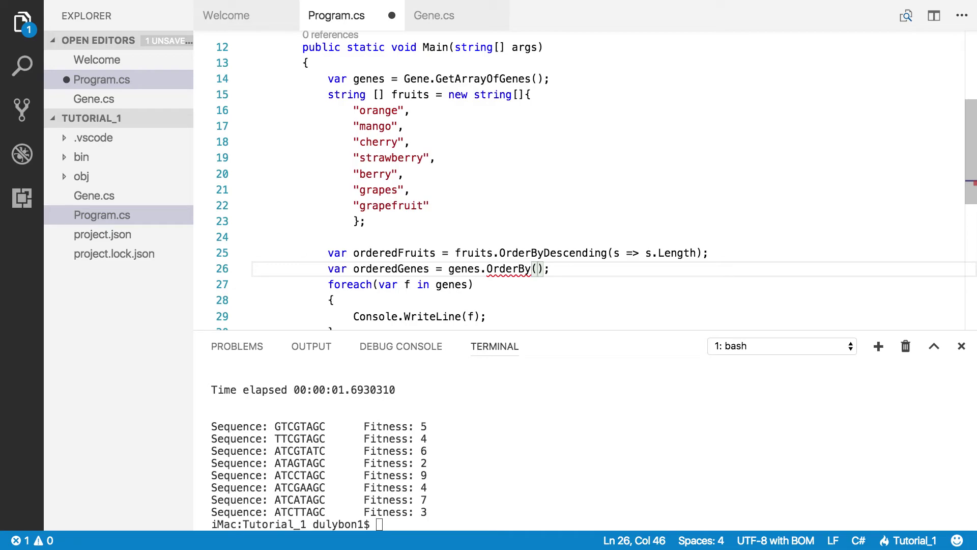
{"action": "type", "text": "g "}
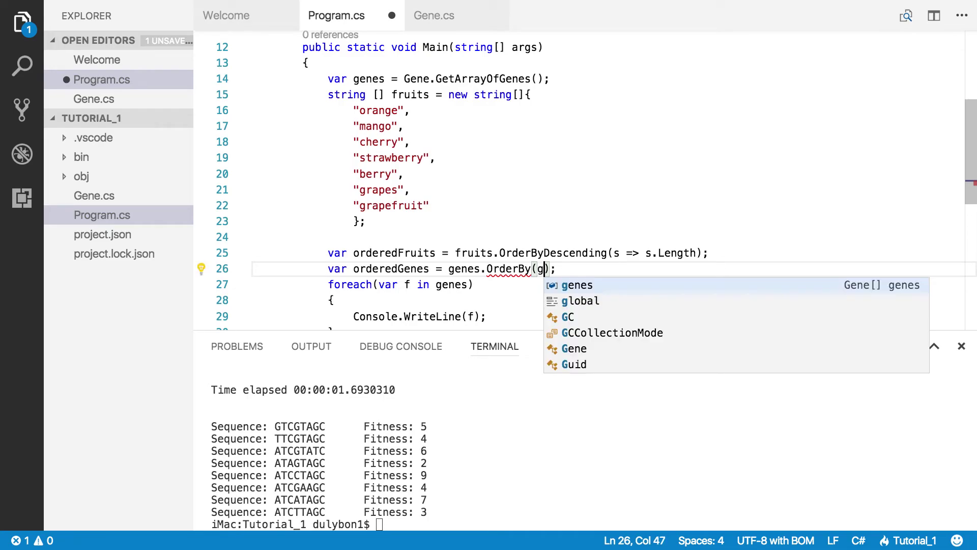
{"action": "type", "text": "=> "}
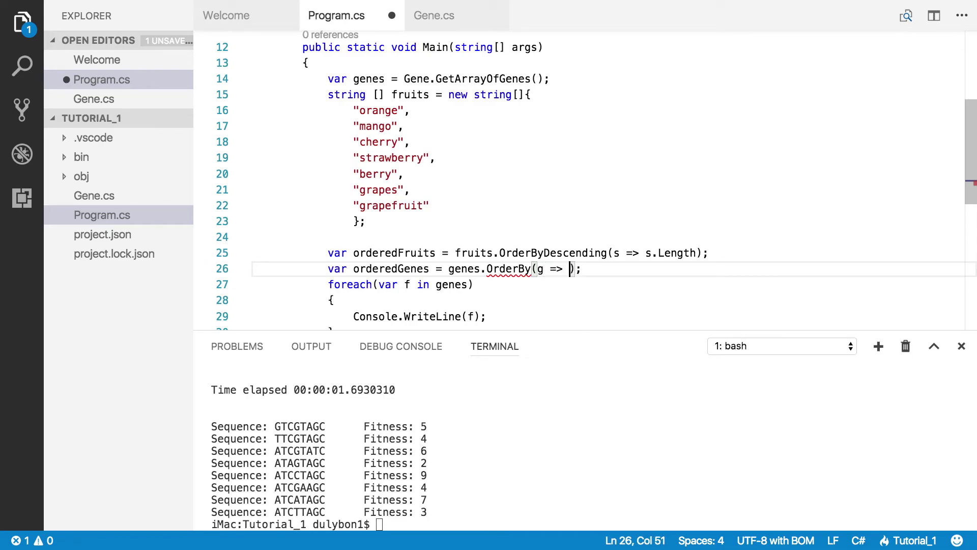
{"action": "type", "text": "d"}
{"action": "key", "text": "BackSpace"}
{"action": "type", "text": "g"}
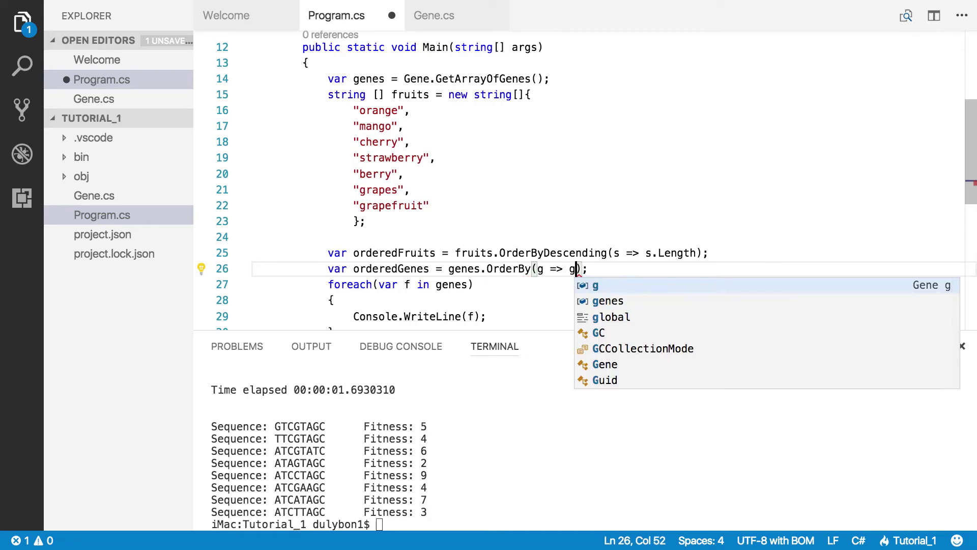
{"action": "type", "text": ".F"}
{"action": "key", "text": "Return"}
{"action": "type", "text": ")"}
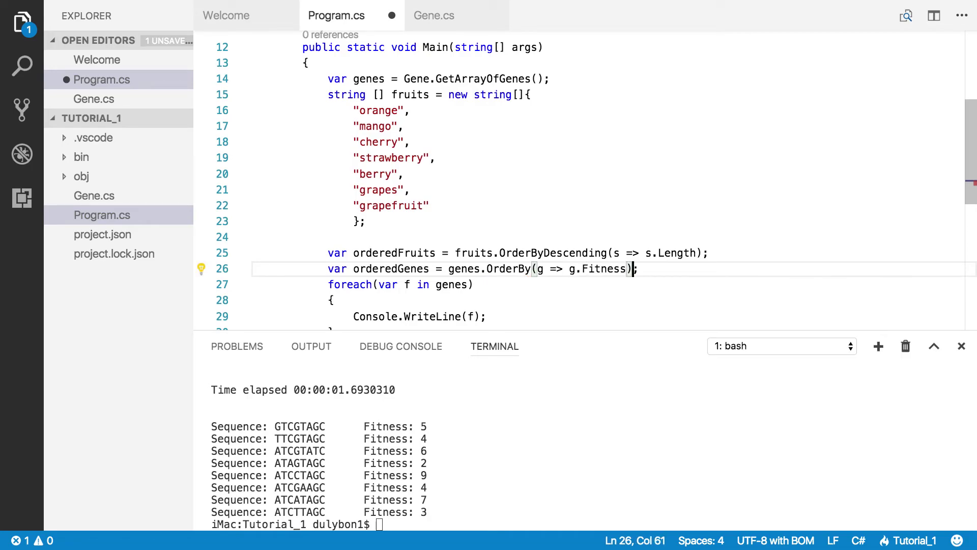
{"action": "type", "text": ";"}
{"action": "key", "text": "super+s"}
{"action": "scroll", "coordinate": [458, 274], "scroll_direction": "down", "scroll_amount": 1}
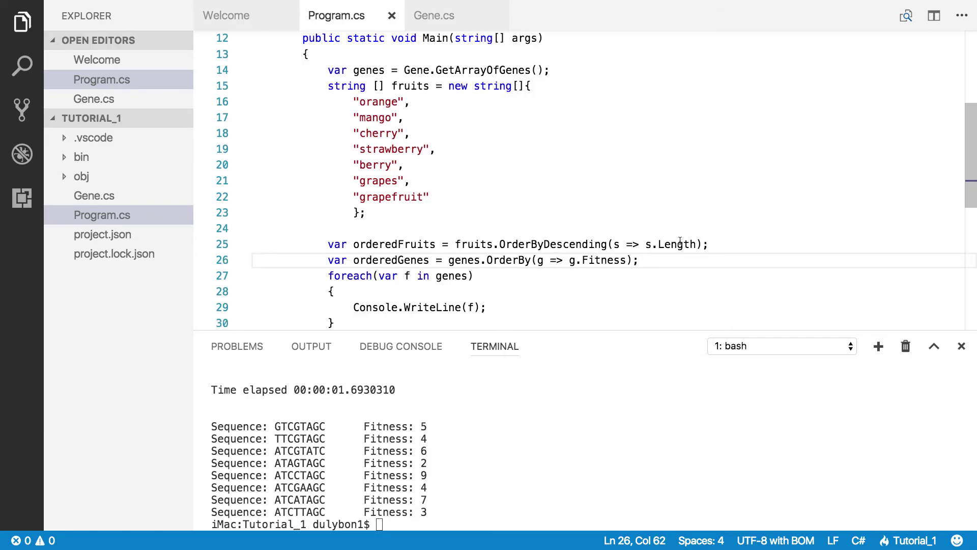
- Swap genes for orderedGenes in the foreach loop and save
{"action": "double_click", "coordinate": [446, 269]}
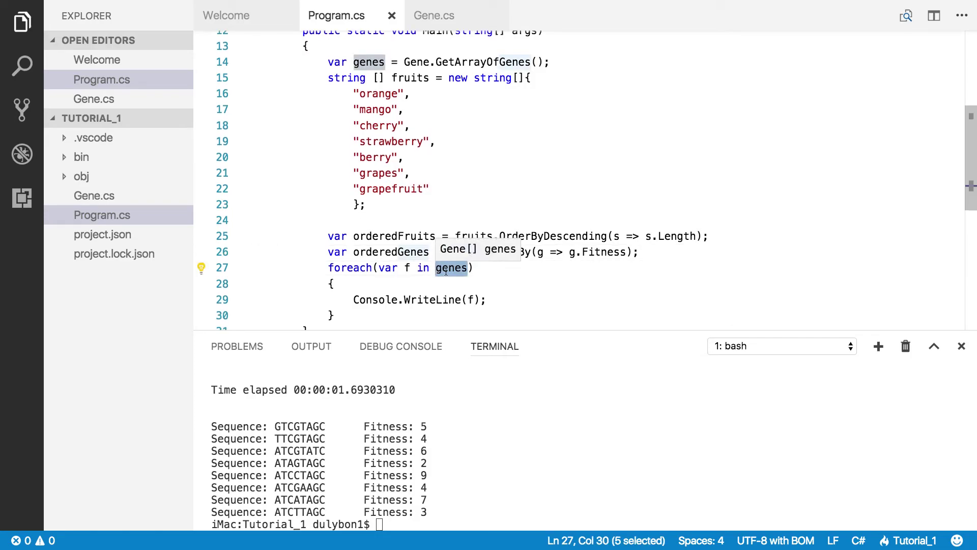
{"action": "type", "text": "ordered"}
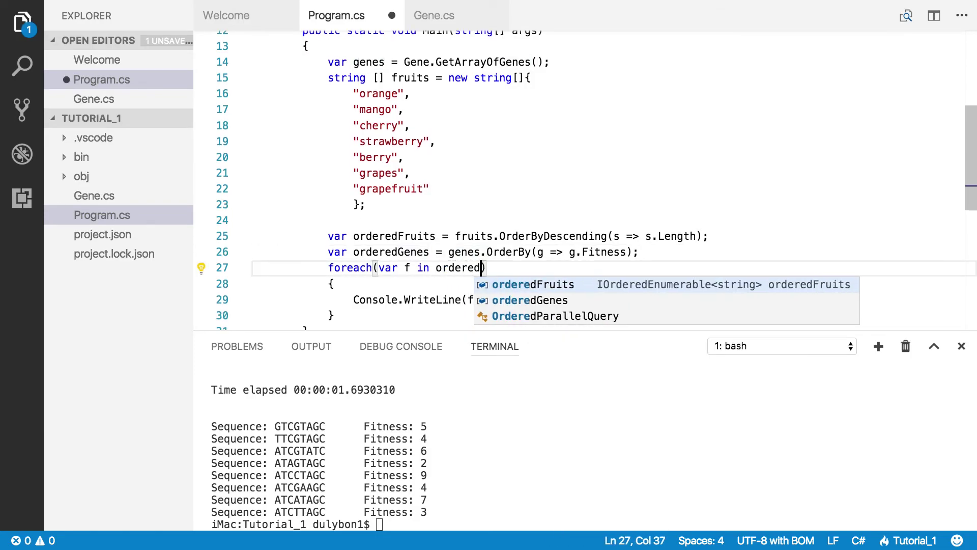
{"action": "key", "text": "Down"}
{"action": "key", "text": "Return"}
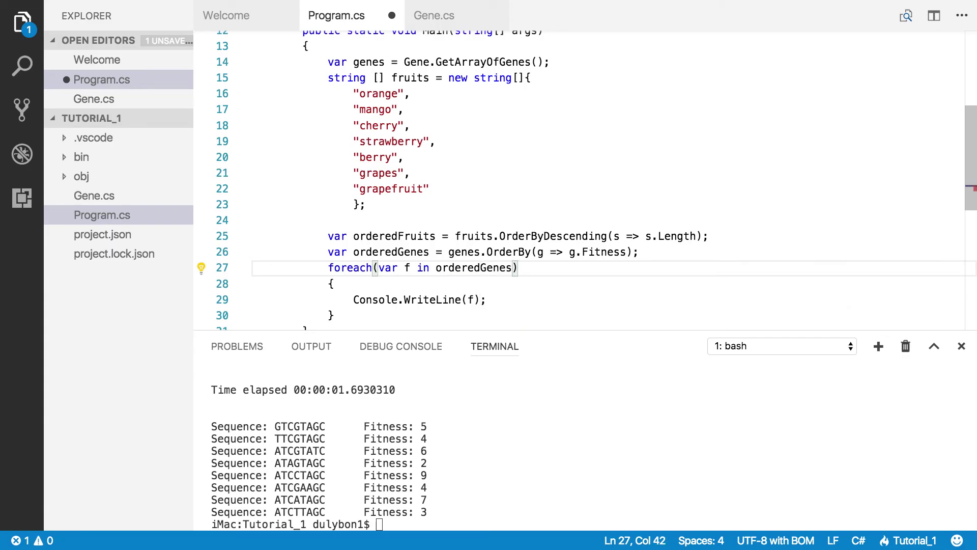
{"action": "key", "text": "super+s"}
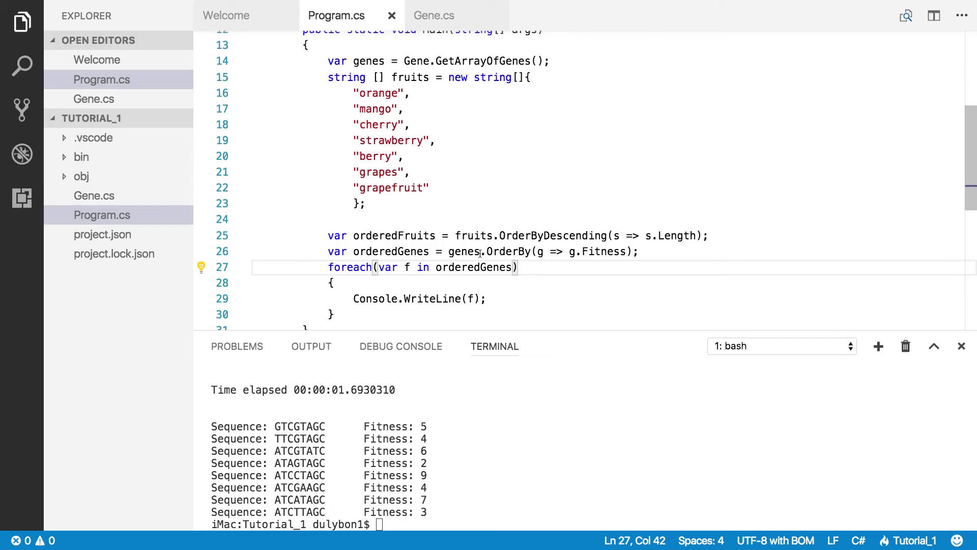
- Run 'dotnet run' and highlight the genes listed from fitness 2 up to 9
{"action": "left_click", "coordinate": [515, 436]}
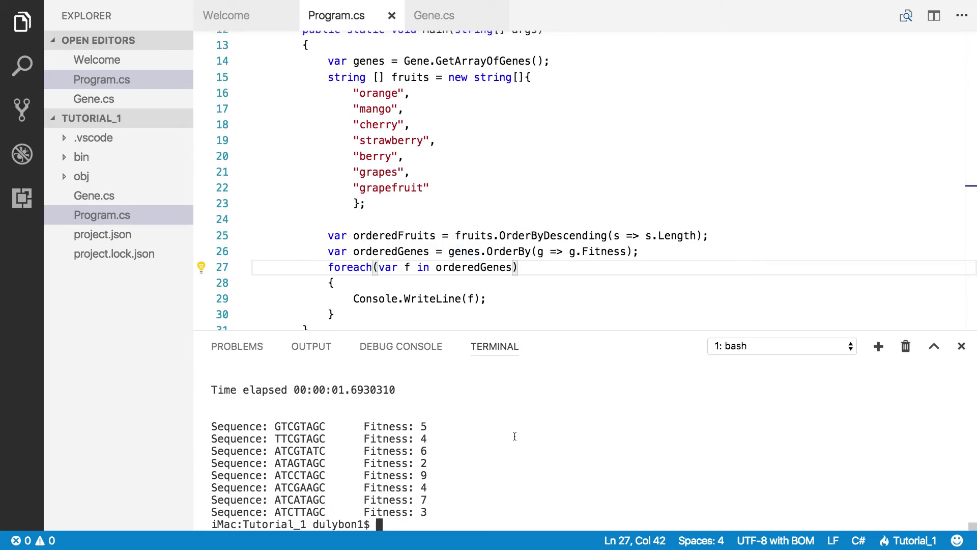
{"action": "type", "text": "dotnet run"}
{"action": "key", "text": "Return"}
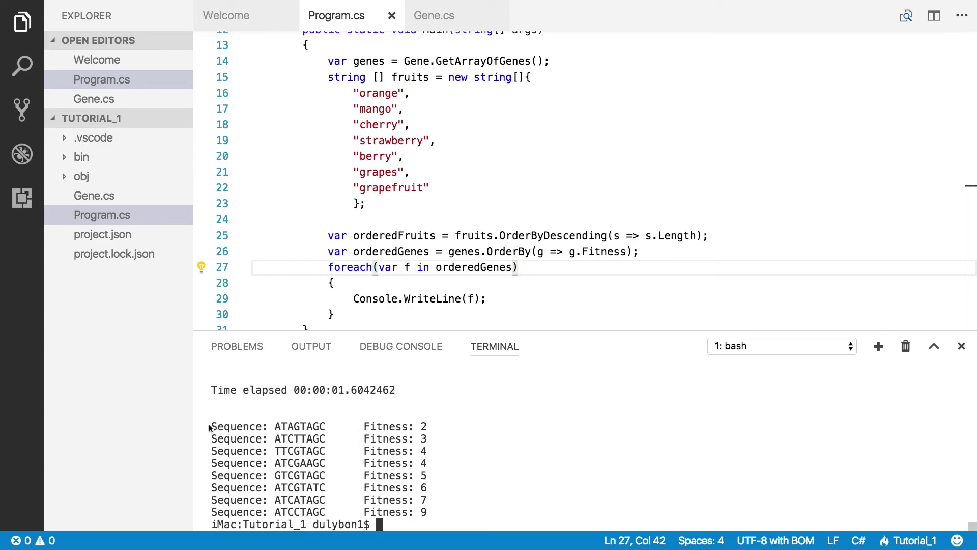
{"action": "mouse_move", "coordinate": [211, 426]}
{"action": "left_mouse_down"}
{"action": "mouse_move", "coordinate": [377, 476]}
{"action": "mouse_move", "coordinate": [451, 512]}
{"action": "left_mouse_up"}
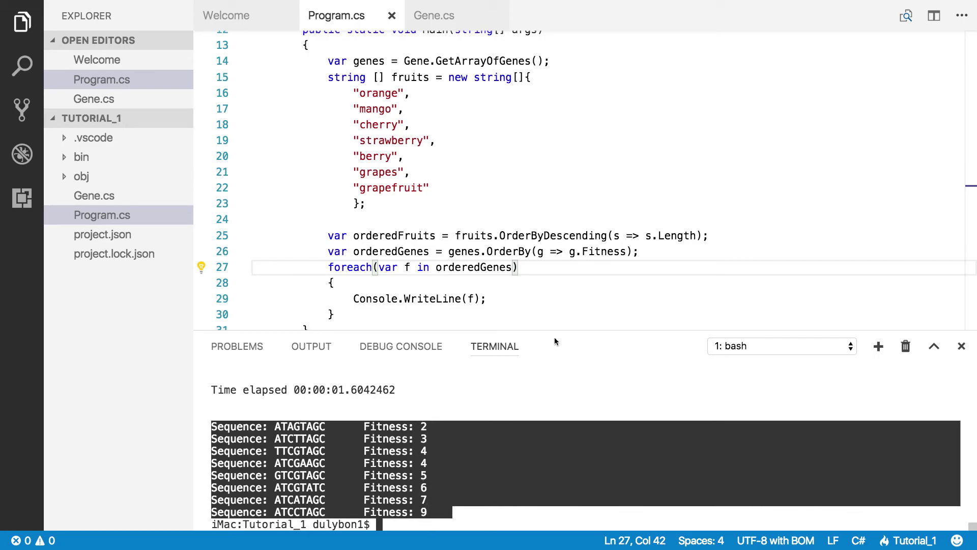
{"action": "left_click", "coordinate": [534, 252]}
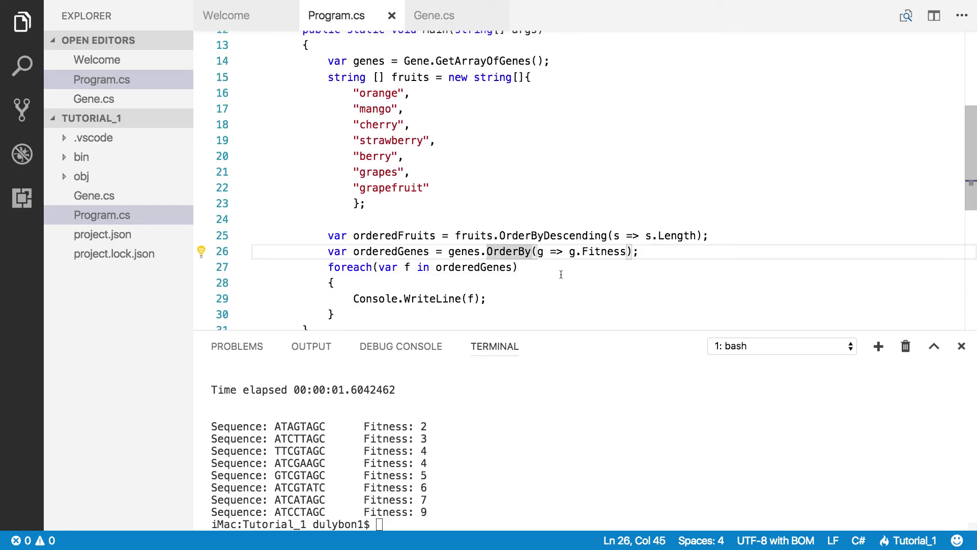
{"action": "type", "text": "De"}
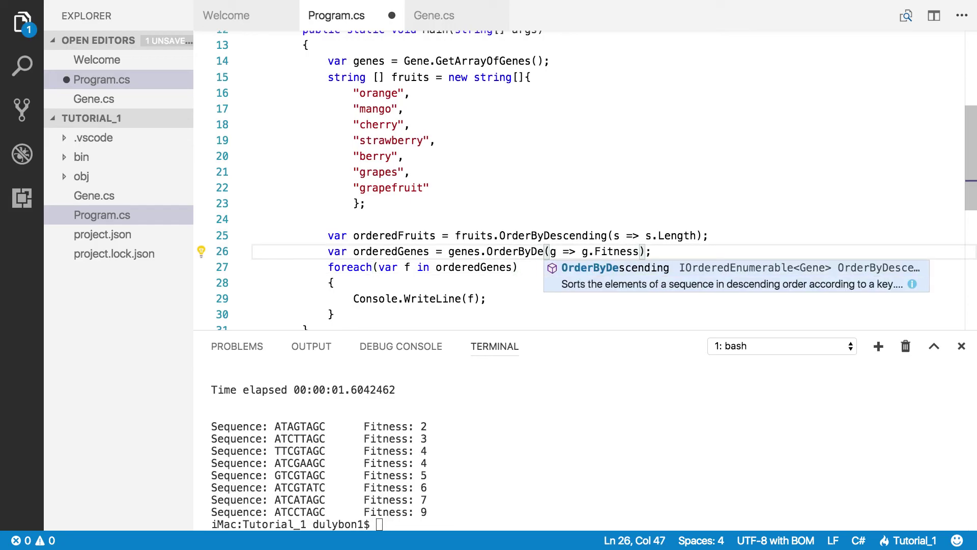
- Switch orderedGenes to OrderByDescending, save Program.cs, and rerun it with dotnet run
{"action": "key", "text": "Return"}
{"action": "key", "text": "ctrl+s"}
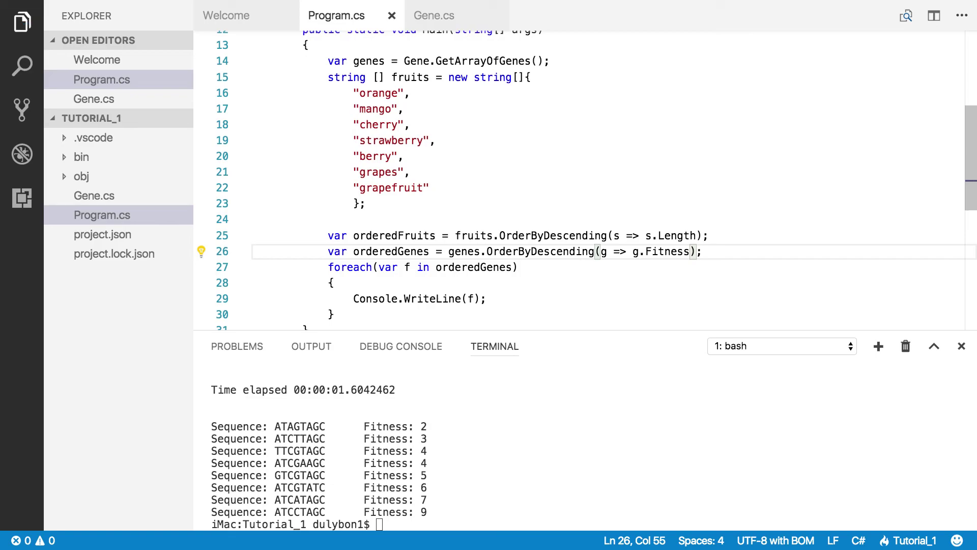
{"action": "left_click", "coordinate": [500, 435]}
{"action": "type", "text": "dotnet run"}
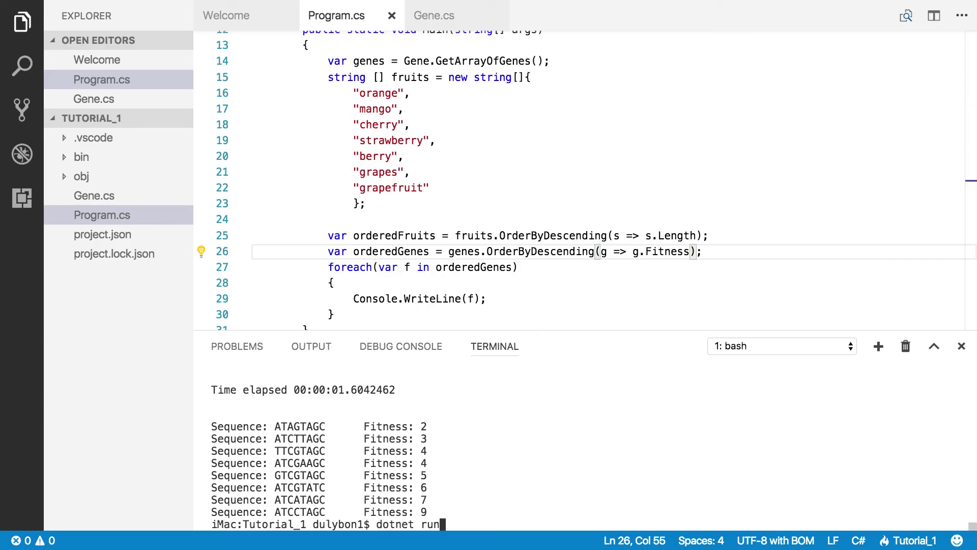
{"action": "key", "text": "Return"}
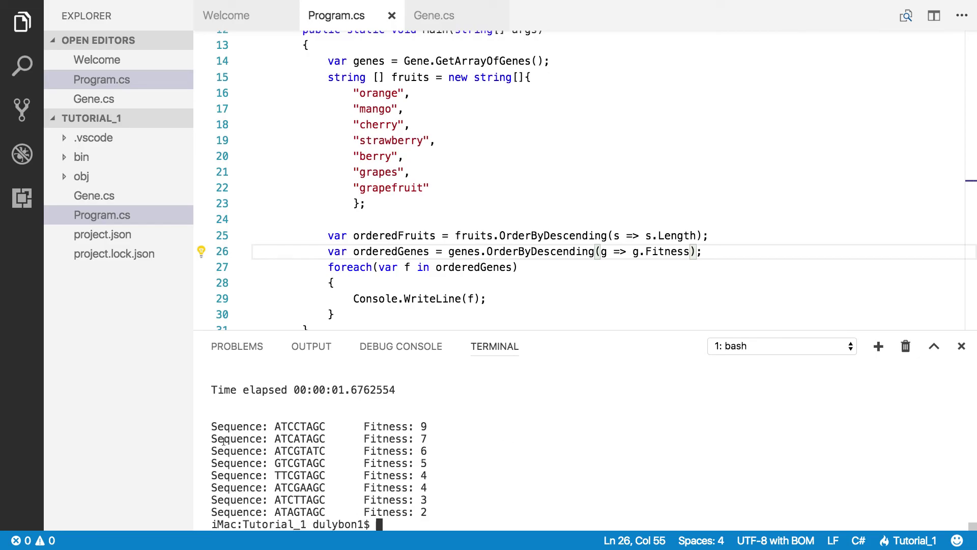
- Shrink the terminal panel to show more of Program.cs above the output
{"action": "left_click_drag", "start_coordinate": [215, 429], "coordinate": [238, 438]}
{"action": "left_click", "coordinate": [462, 504]}
{"action": "scroll", "coordinate": [497, 219], "scroll_direction": "up", "scroll_amount": 2}
{"action": "scroll", "coordinate": [497, 219], "scroll_direction": "up", "scroll_amount": 2}
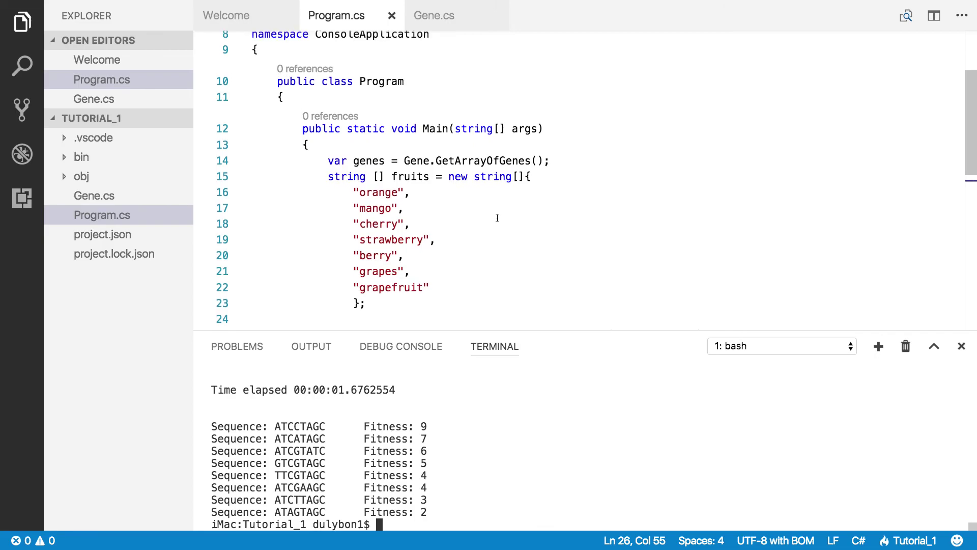
{"action": "scroll", "coordinate": [497, 219], "scroll_direction": "down", "scroll_amount": 5}
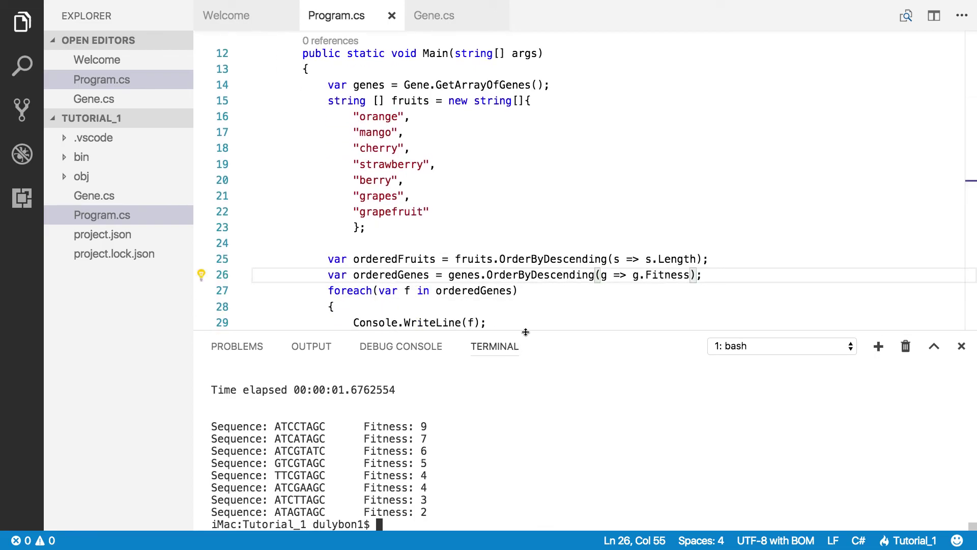
{"action": "left_click_drag", "start_coordinate": [527, 342], "coordinate": [546, 466]}
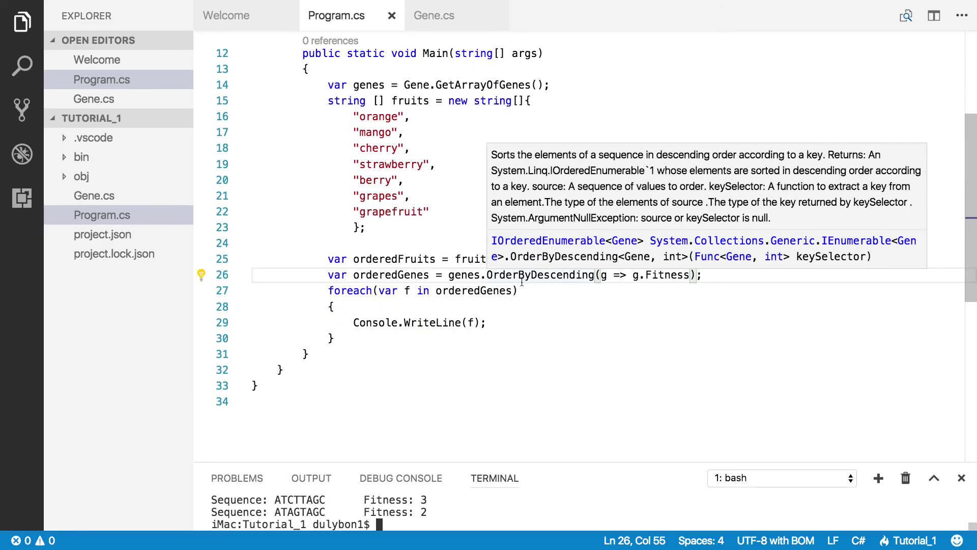
{"action": "scroll", "coordinate": [399, 235], "scroll_direction": "up", "scroll_amount": 3}
{"action": "scroll", "coordinate": [400, 236], "scroll_direction": "up", "scroll_amount": 4}
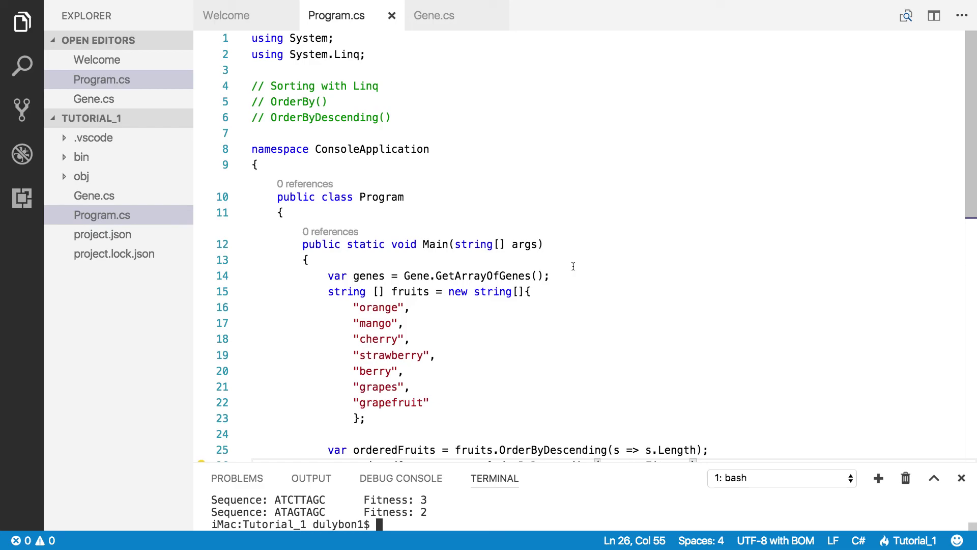
{"action": "scroll", "coordinate": [573, 266], "scroll_direction": "down", "scroll_amount": 2}
{"action": "scroll", "coordinate": [573, 265], "scroll_direction": "down", "scroll_amount": 1}
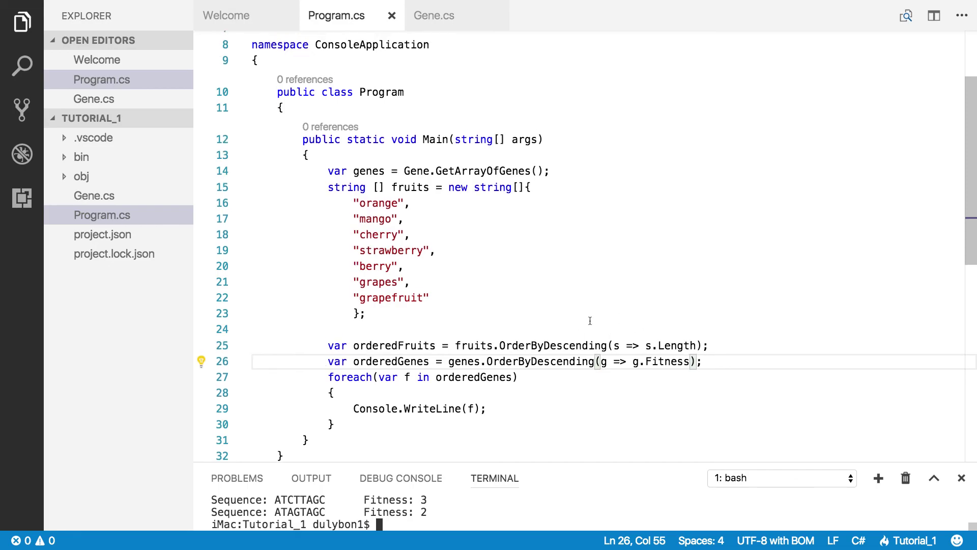
{"action": "scroll", "coordinate": [590, 320], "scroll_direction": "up", "scroll_amount": 2}
{"action": "scroll", "coordinate": [590, 321], "scroll_direction": "up", "scroll_amount": 1}
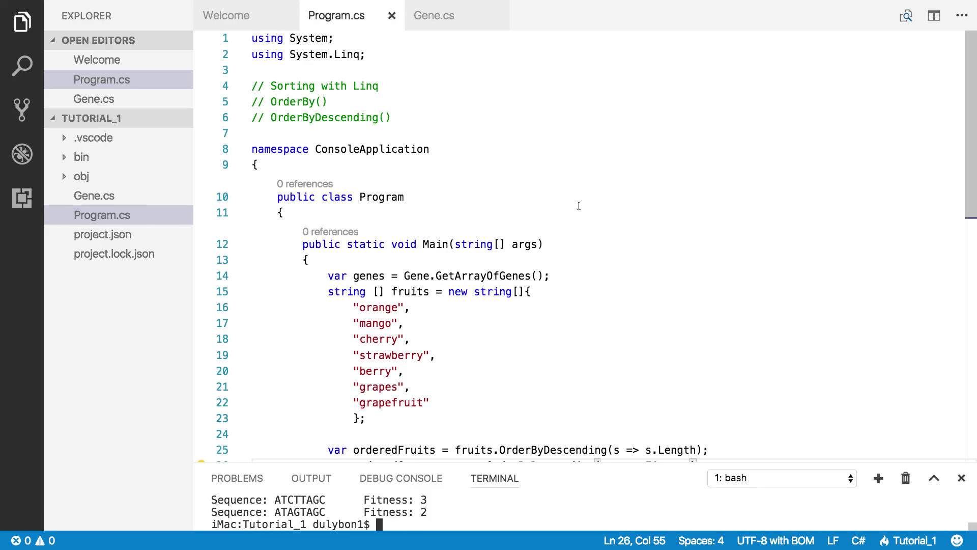
{"action": "scroll", "coordinate": [578, 206], "scroll_direction": "down", "scroll_amount": 1}
{"action": "scroll", "coordinate": [576, 210], "scroll_direction": "down", "scroll_amount": 2}
{"action": "scroll", "coordinate": [571, 220], "scroll_direction": "down", "scroll_amount": 2}
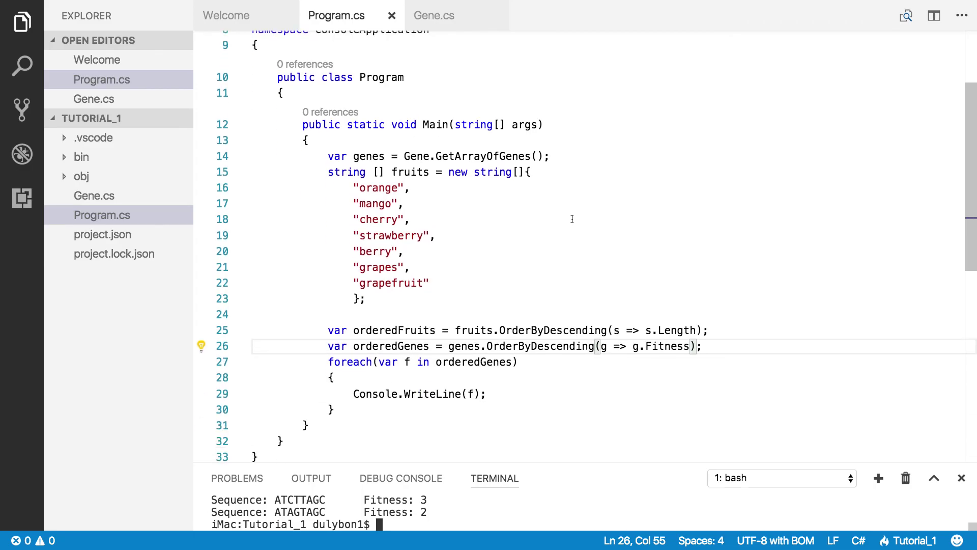